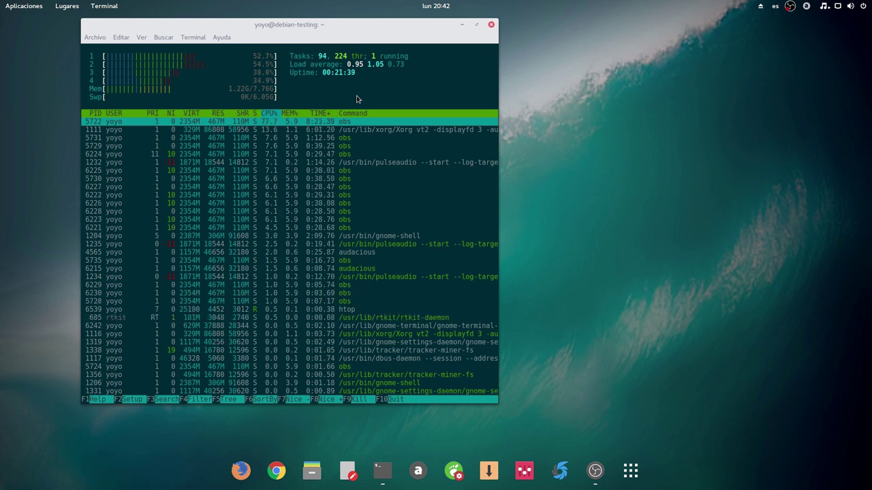
Step: Minimize the terminal window, launch the Synaptic package manager and authenticate with the administrator password
{"action": "left_click", "coordinate": [461, 26]}
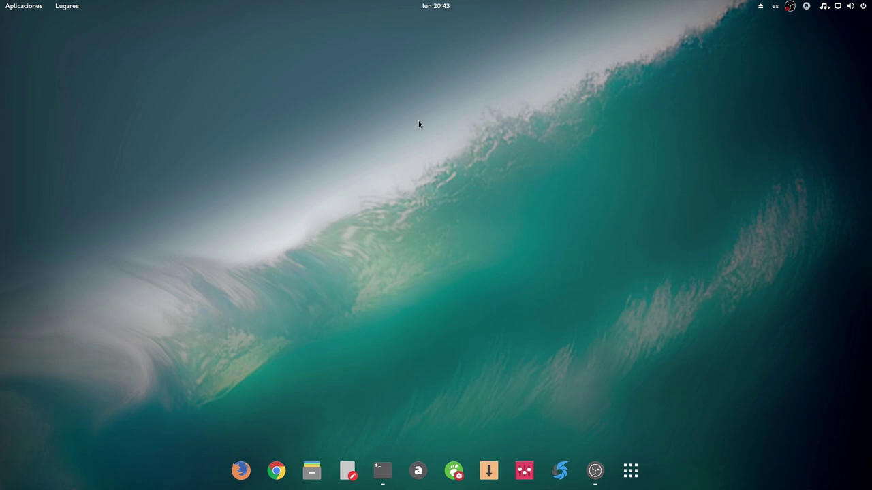
{"action": "left_click", "coordinate": [488, 470]}
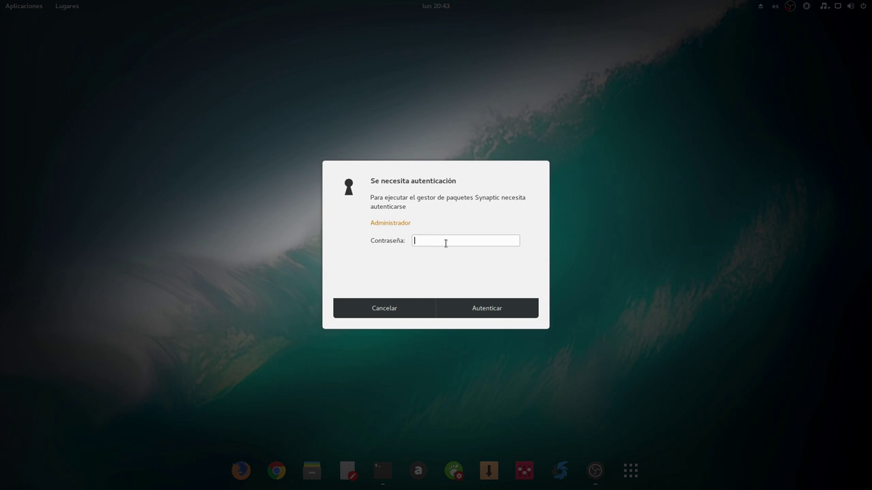
{"action": "type", "text": "••••••••"}
{"action": "key", "text": "Return"}
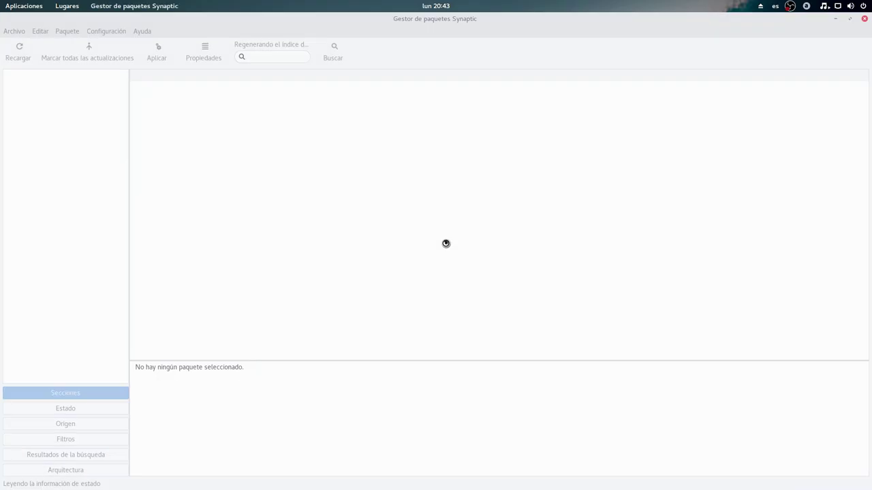
Step: Restore the maximized Synaptic window, enlarge it and position it near the top centre of the desktop
{"action": "left_click", "coordinate": [849, 18]}
{"action": "left_click_drag", "start_coordinate": [543, 61], "coordinate": [529, 32]}
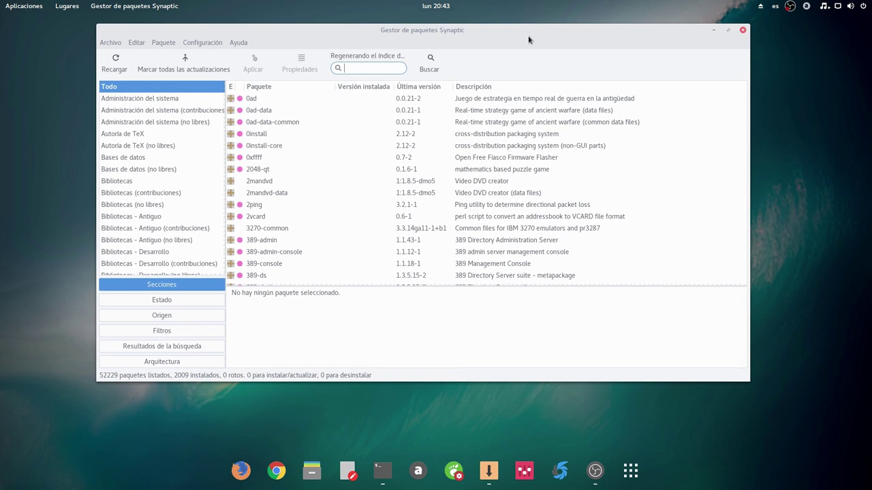
{"action": "left_click_drag", "start_coordinate": [748, 380], "coordinate": [807, 422]}
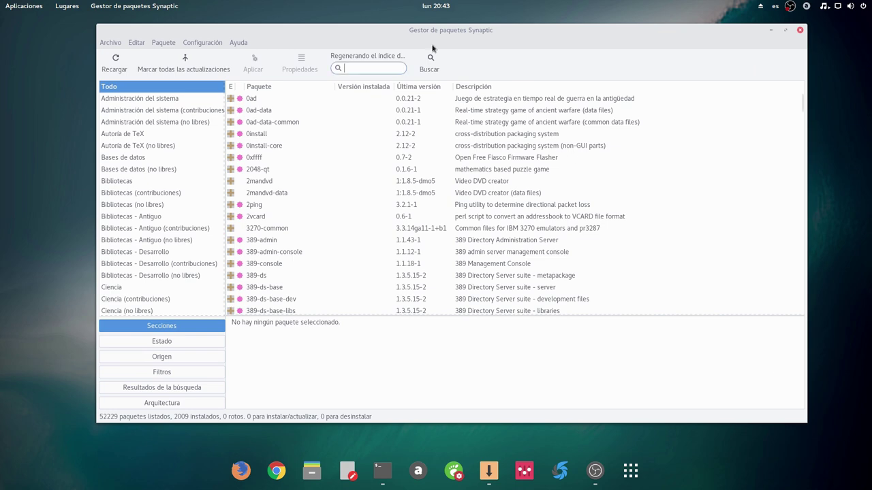
{"action": "left_click_drag", "start_coordinate": [426, 30], "coordinate": [407, 28]}
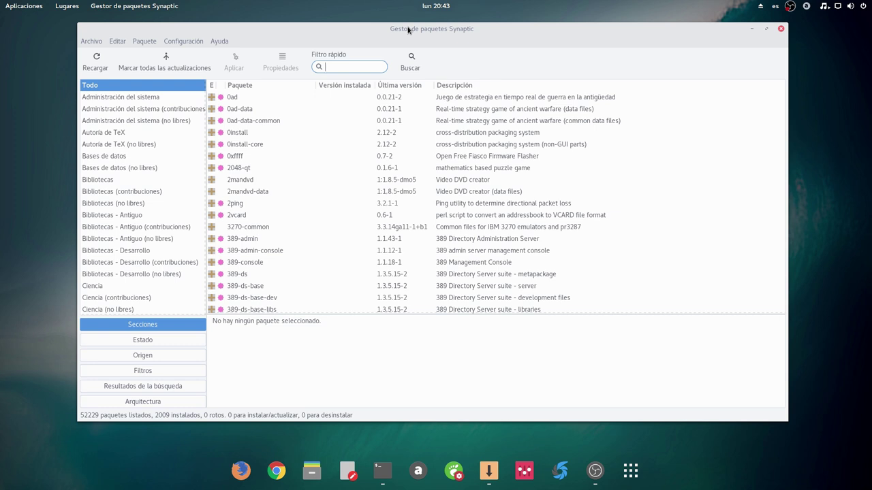
Step: Look up arc-theme with the filter "arc" and simplescreenrecorder with "simplescree", displaying each package's description
{"action": "type", "text": "arc"}
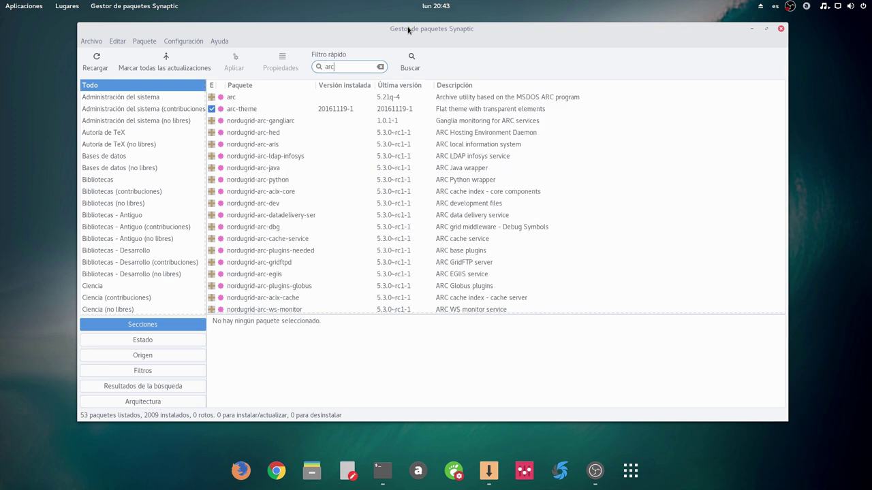
{"action": "left_click", "coordinate": [248, 109]}
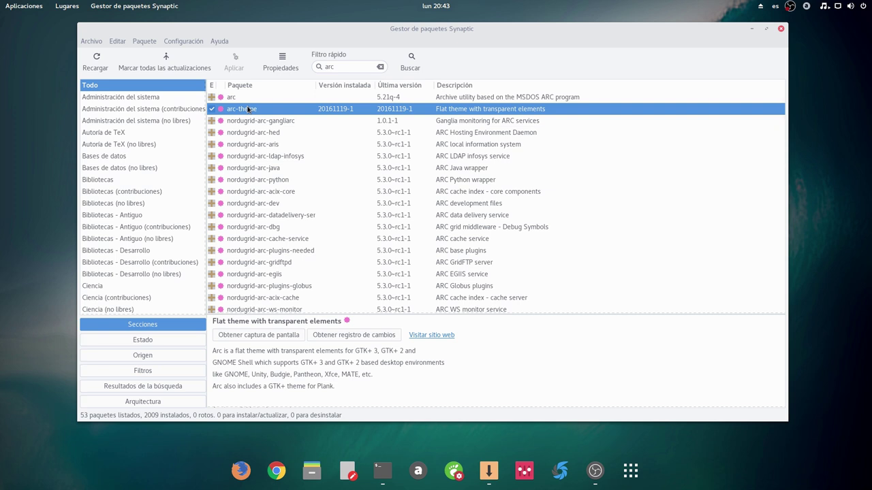
{"action": "double_click", "coordinate": [316, 68]}
{"action": "type", "text": "simplescree"}
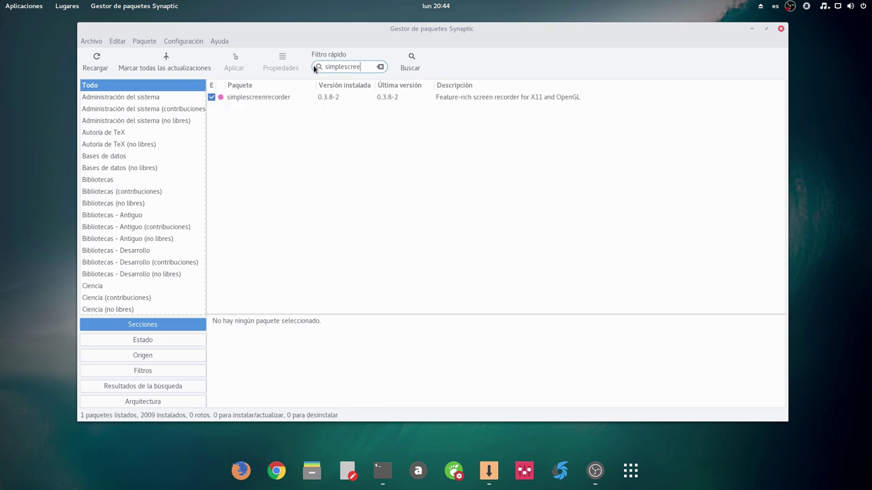
{"action": "left_click", "coordinate": [304, 99]}
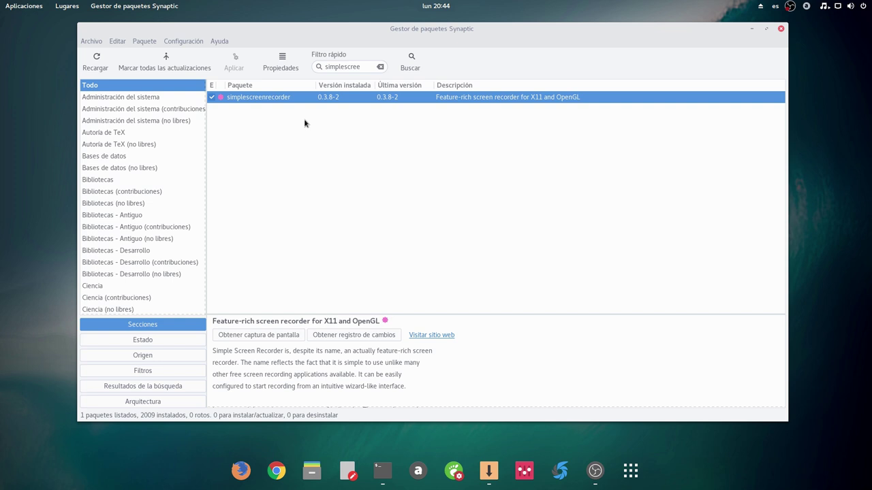
Step: Replace the quick filter text with "neofetch" and display the neofetch package's description
{"action": "left_click_drag", "start_coordinate": [361, 66], "coordinate": [313, 68]}
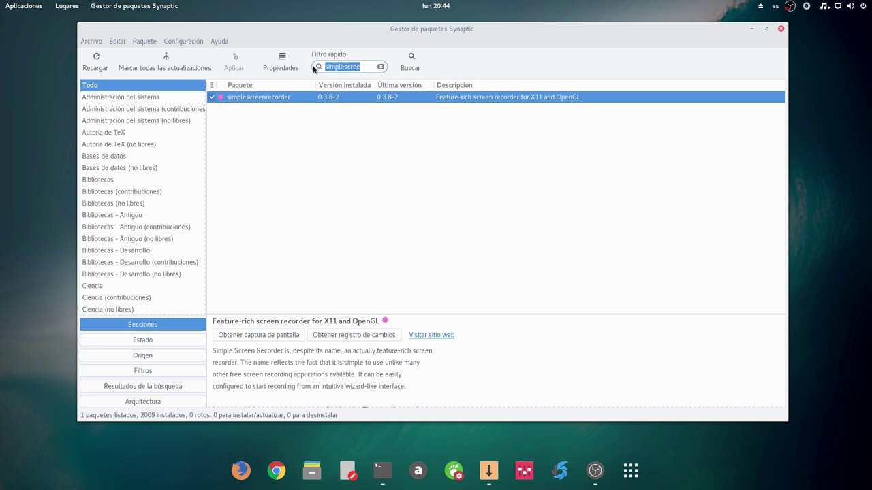
{"action": "key", "text": "BackSpace"}
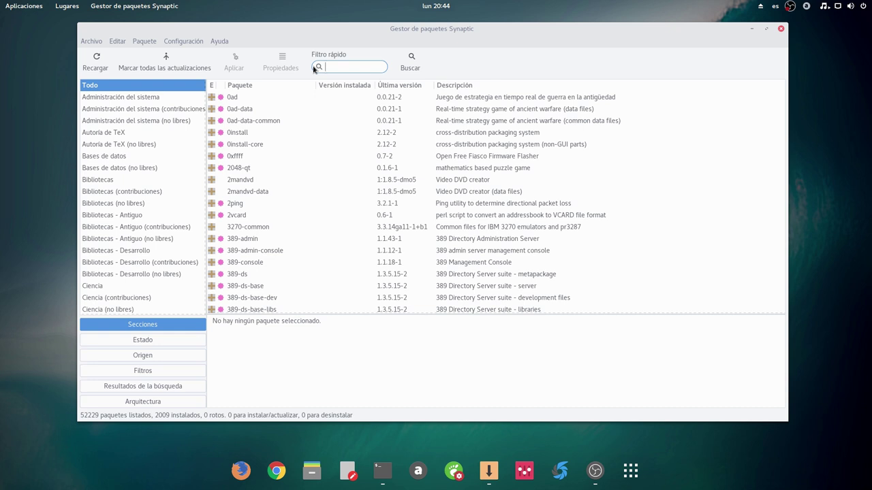
{"action": "type", "text": "neofetch"}
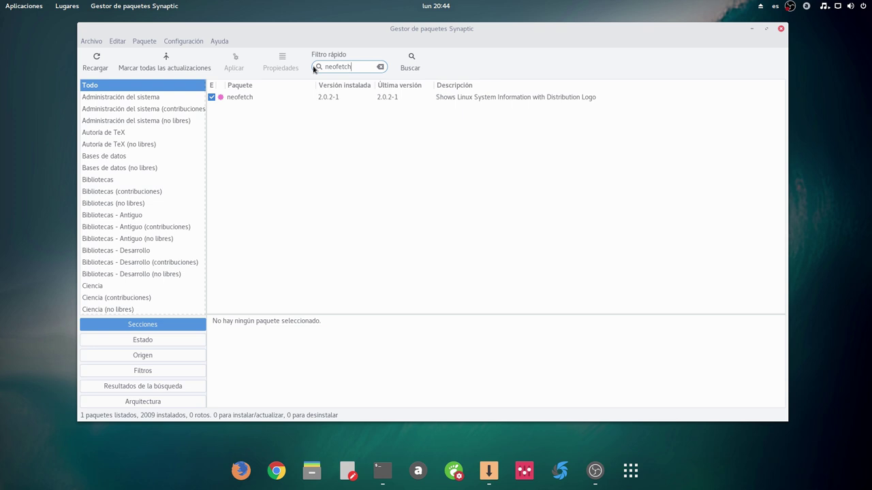
{"action": "left_click", "coordinate": [318, 100]}
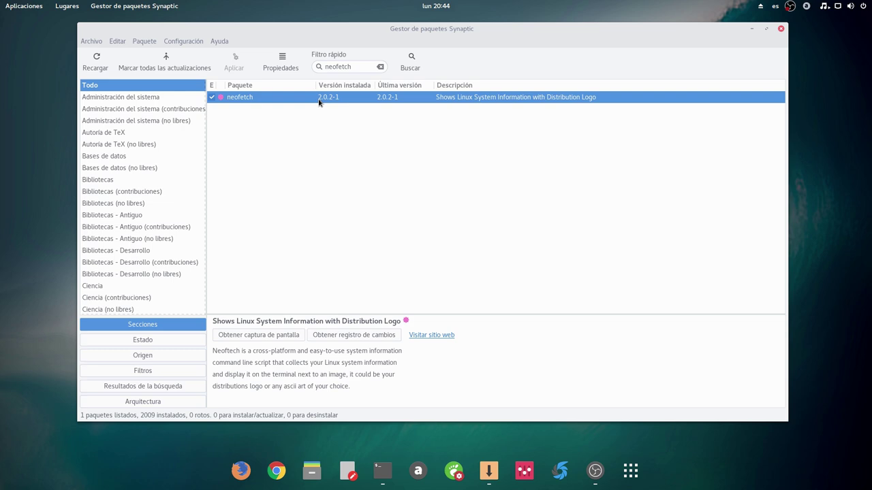
Step: Filter the package list by "gnome-shell-extension" and widen the package name column so the full names fit
{"action": "left_click", "coordinate": [314, 66]}
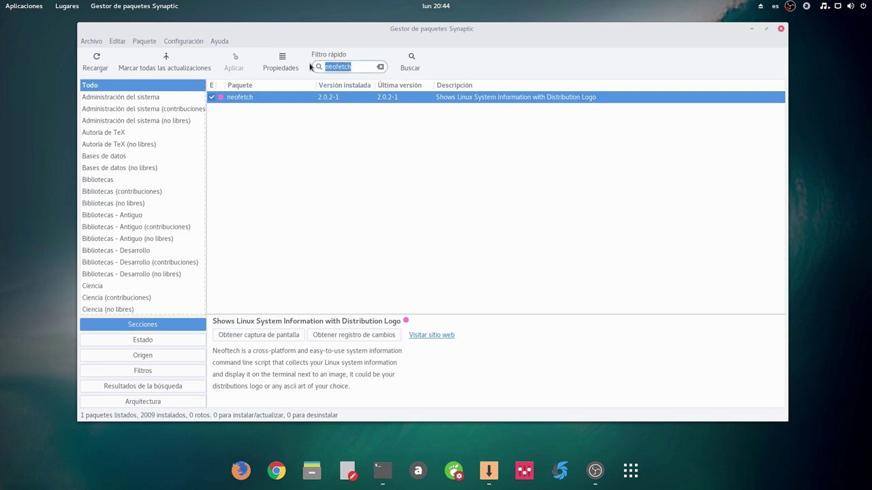
{"action": "key", "text": "BackSpace"}
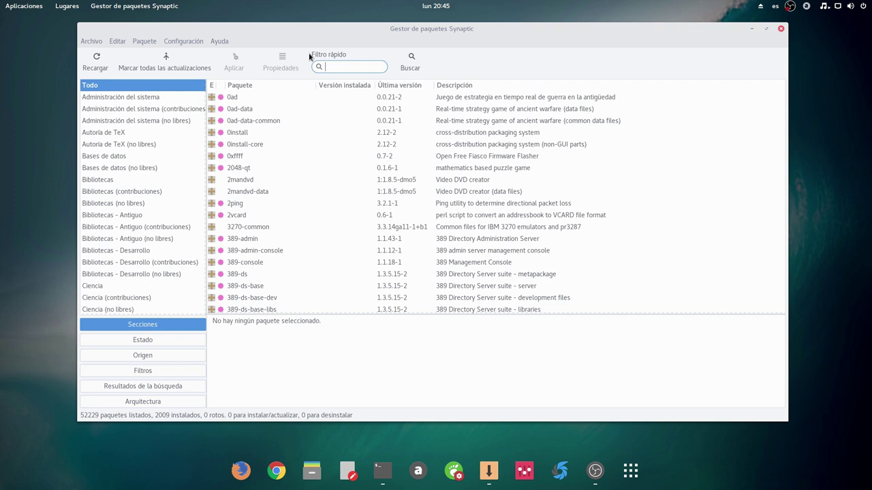
{"action": "left_click_drag", "start_coordinate": [421, 33], "coordinate": [410, 27]}
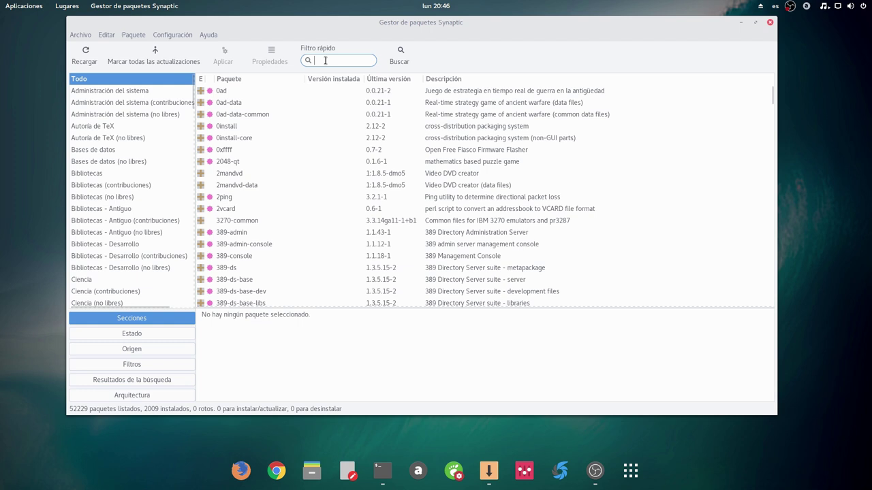
{"action": "type", "text": "gn"}
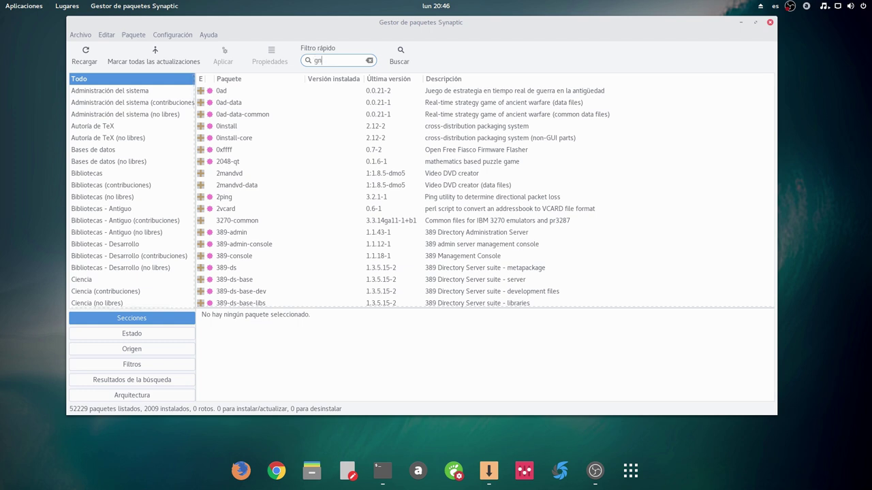
{"action": "type", "text": "ome-"}
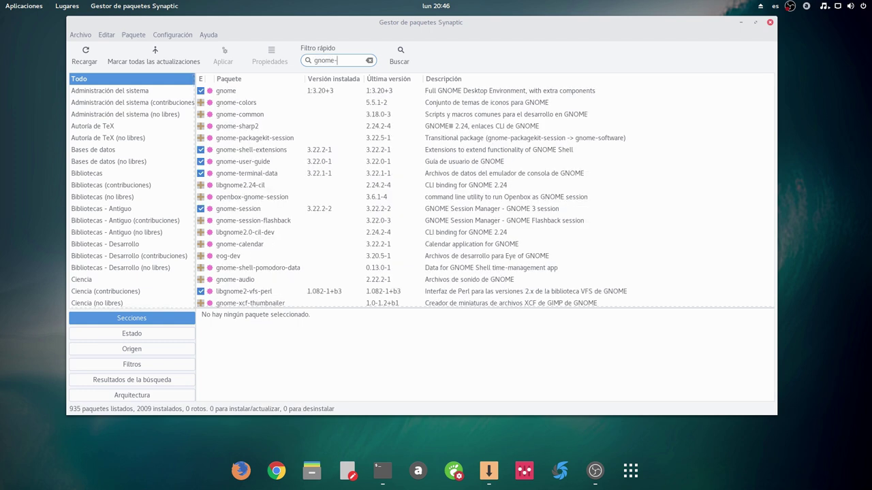
{"action": "type", "text": "shell-extension"}
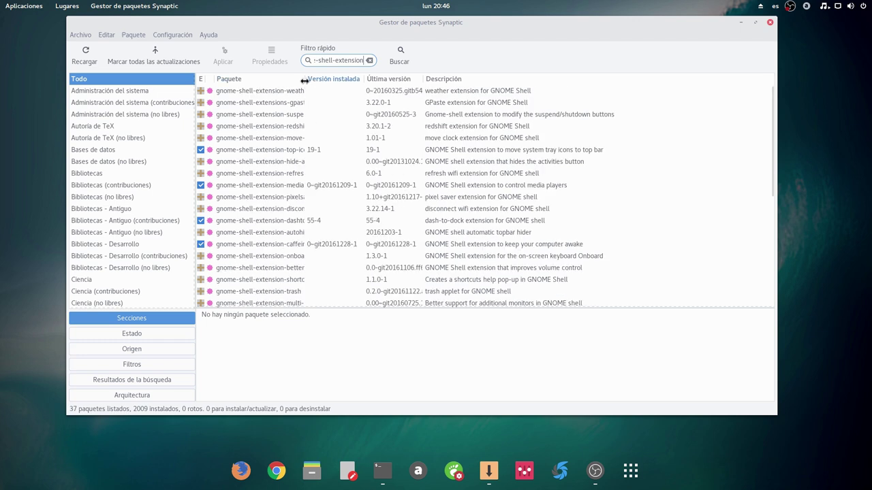
{"action": "left_click_drag", "start_coordinate": [305, 83], "coordinate": [374, 83]}
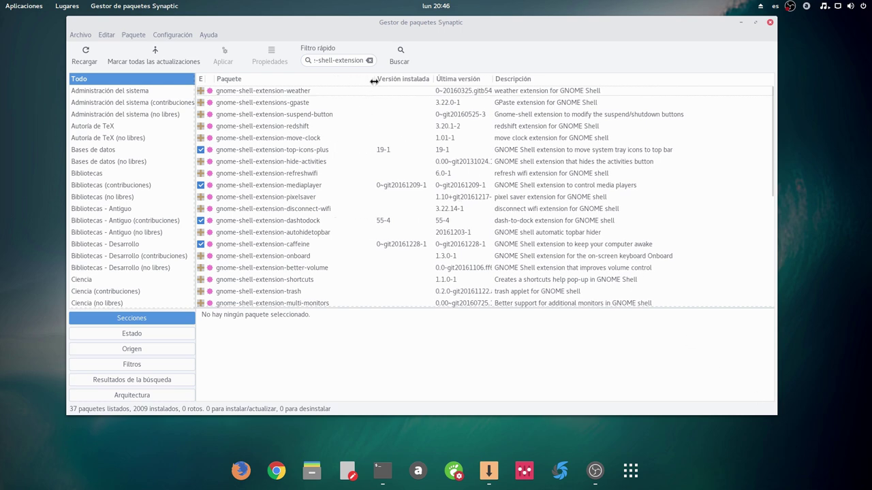
{"action": "left_click_drag", "start_coordinate": [375, 82], "coordinate": [413, 136]}
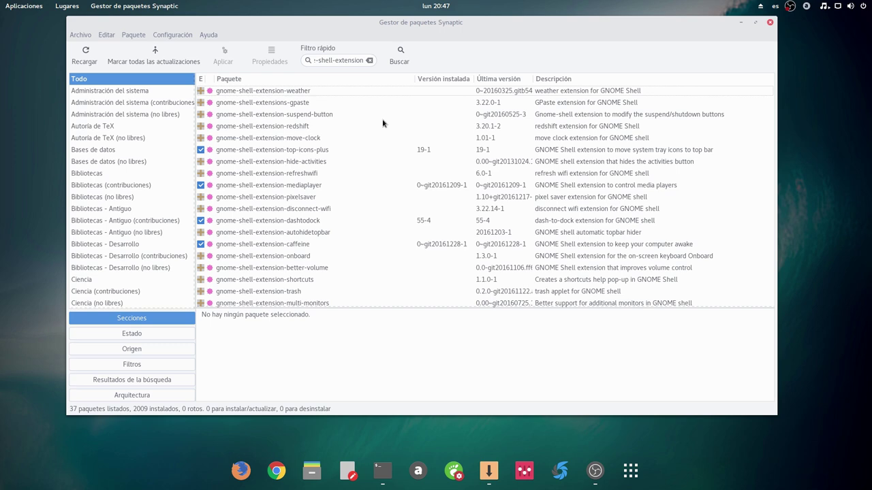
Step: View the descriptions of the top-icons-plus and mediaplayer extensions, and check the media player controls in the system menu
{"action": "left_click", "coordinate": [240, 155]}
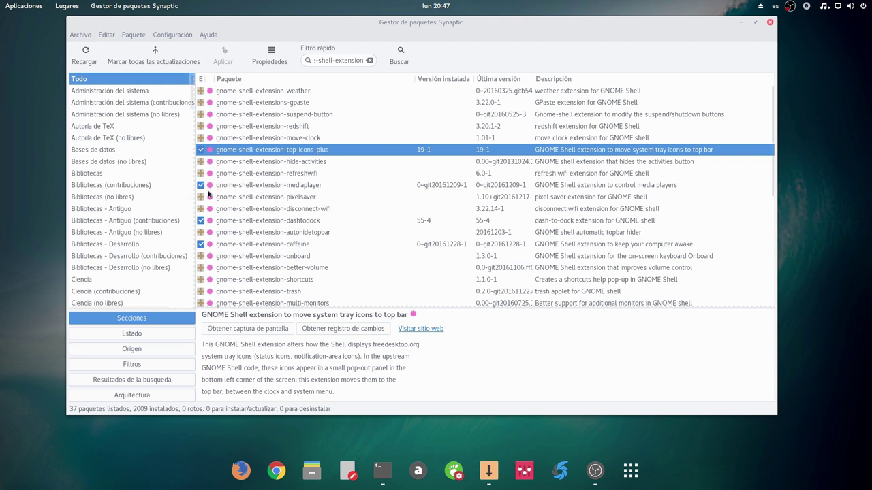
{"action": "left_click", "coordinate": [241, 185]}
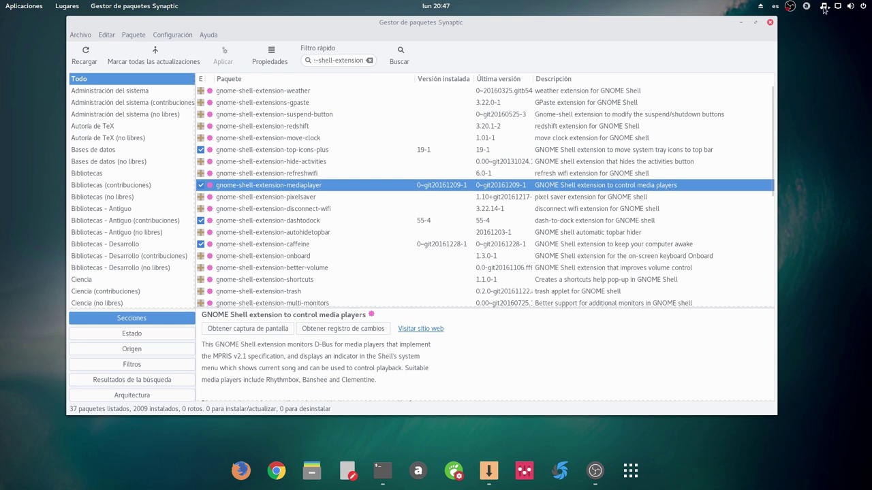
{"action": "left_click", "coordinate": [844, 7]}
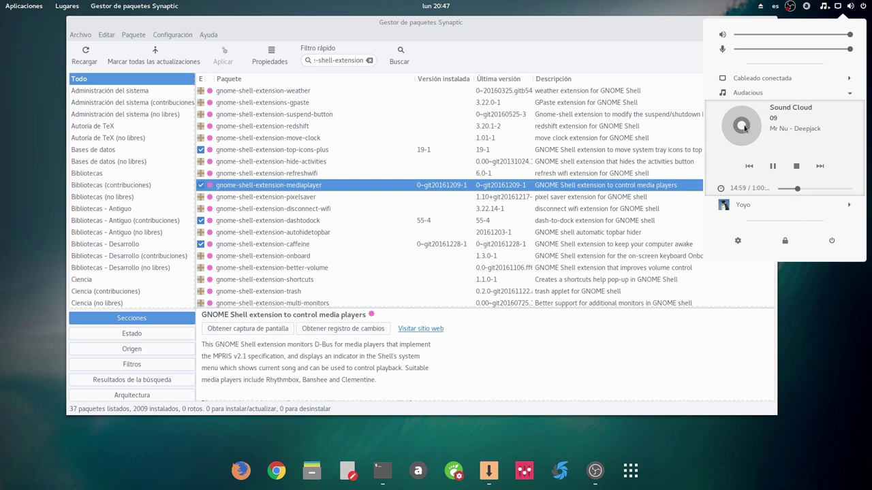
{"action": "left_click", "coordinate": [806, 306]}
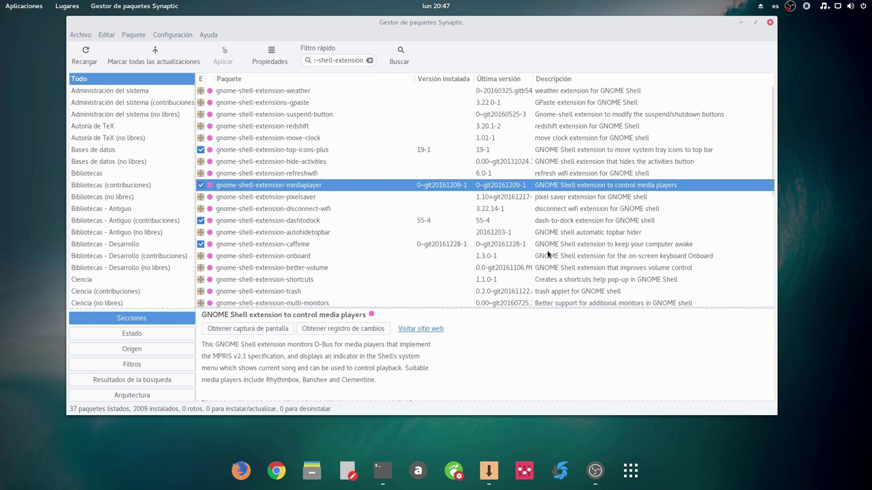
Step: View the descriptions of the dashtodock and caffeine extensions, and look through the rest of the filtered extension list
{"action": "left_click", "coordinate": [305, 223]}
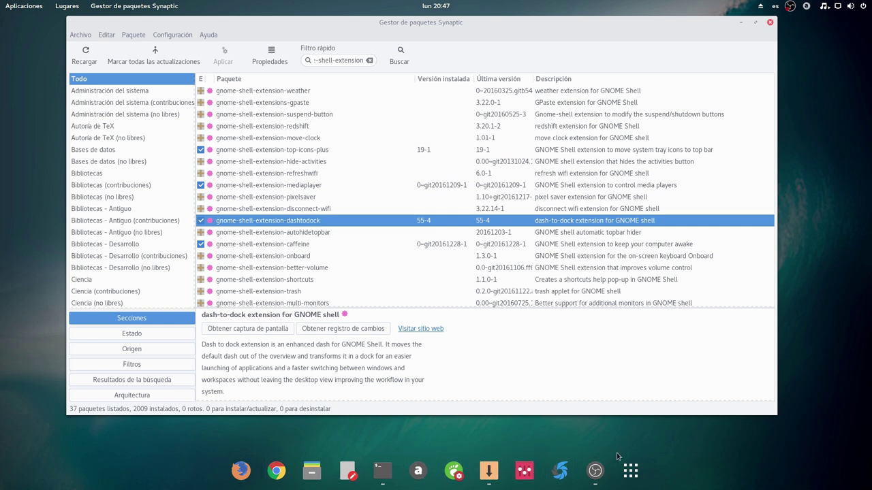
{"action": "left_click", "coordinate": [271, 245]}
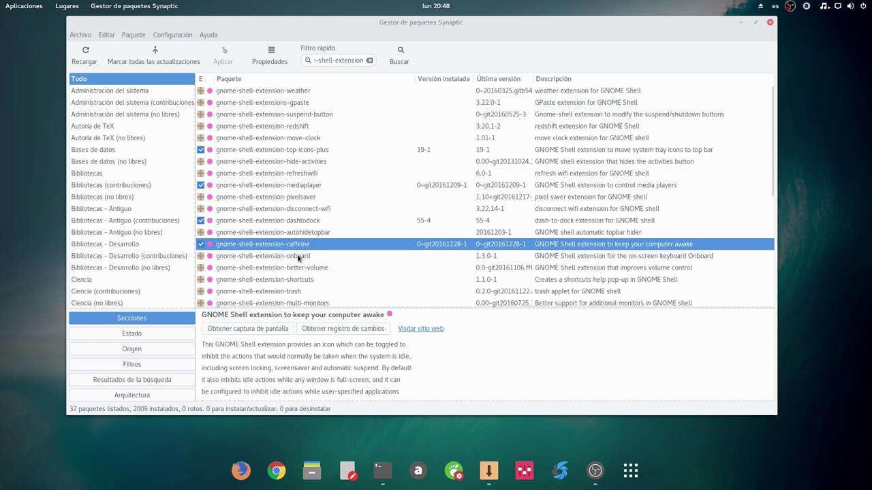
{"action": "scroll", "coordinate": [299, 251], "scroll_direction": "down", "scroll_amount": 5}
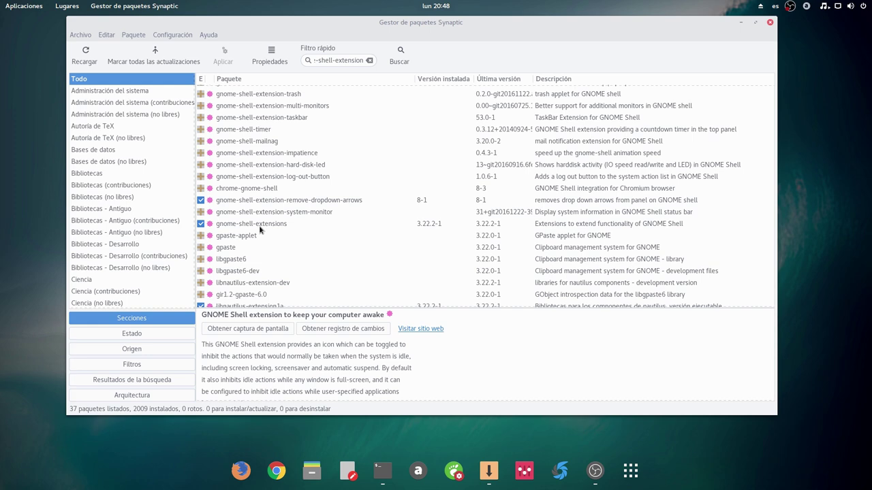
{"action": "scroll", "coordinate": [269, 233], "scroll_direction": "down", "scroll_amount": 1}
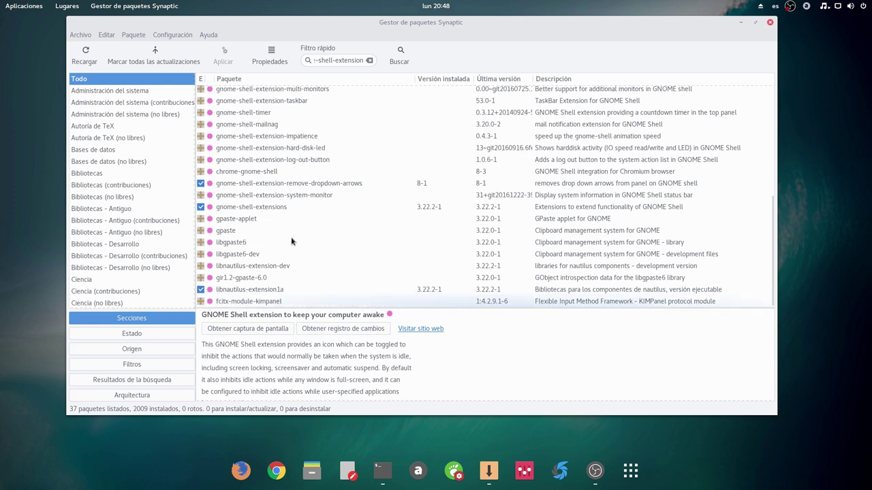
{"action": "scroll", "coordinate": [275, 236], "scroll_direction": "up", "scroll_amount": 5}
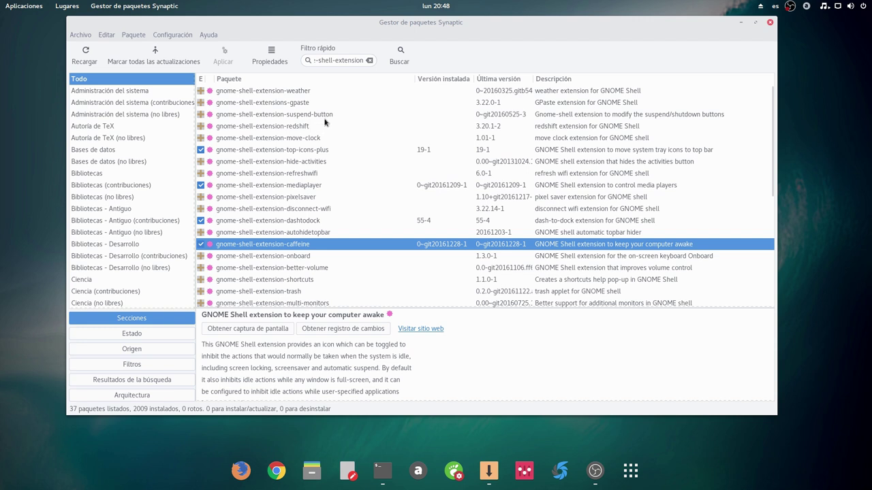
Step: Look at the system menu again, close it and display the description of gnome-shell-extension-trash
{"action": "left_click", "coordinate": [860, 9]}
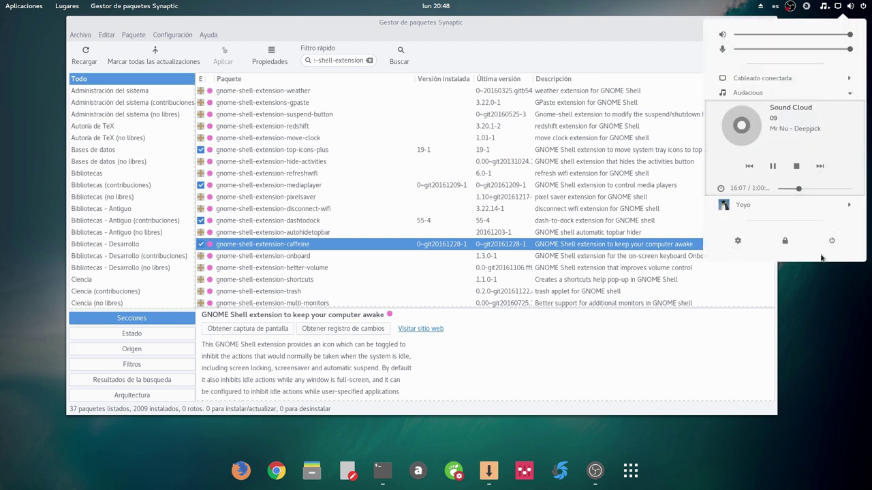
{"action": "left_click", "coordinate": [486, 28]}
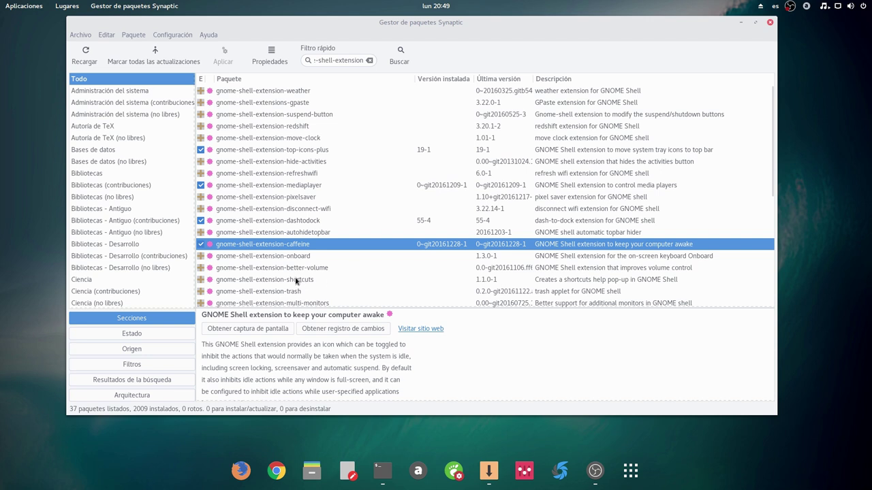
{"action": "scroll", "coordinate": [298, 289], "scroll_direction": "down", "scroll_amount": 1}
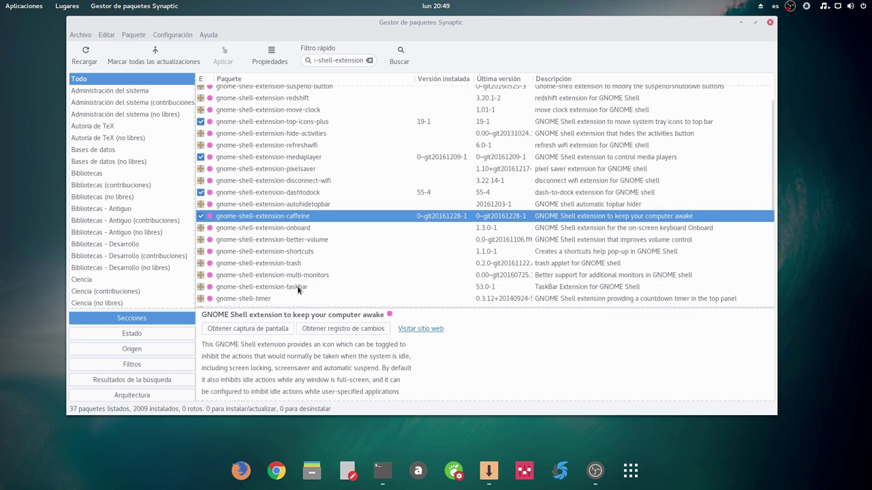
{"action": "left_click", "coordinate": [297, 265]}
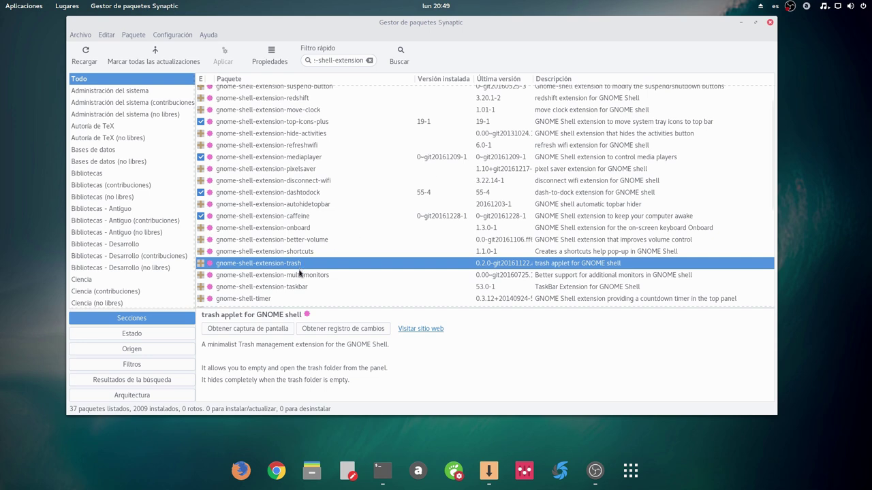
Step: View the description of chrome-gnome-shell and look over the filtered GNOME Shell extension list
{"action": "scroll", "coordinate": [324, 272], "scroll_direction": "down", "scroll_amount": 5}
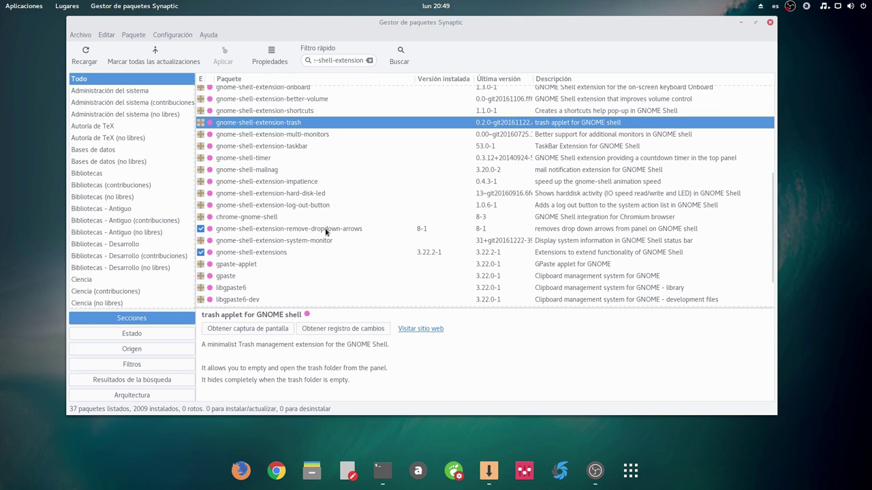
{"action": "left_click", "coordinate": [254, 218]}
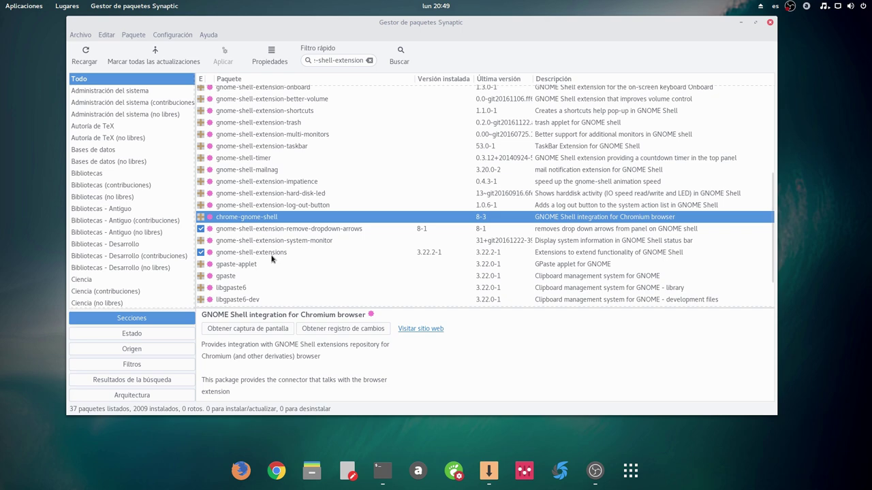
{"action": "scroll", "coordinate": [456, 210], "scroll_direction": "up", "scroll_amount": 5}
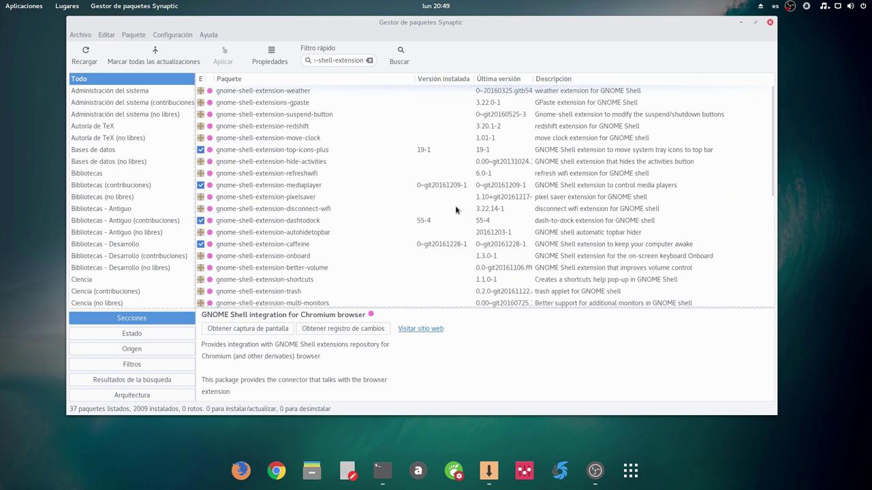
Step: Minimise Synaptic, search Google in Firefox for "gnome shell ex" and open the extensions.gnome.org site
{"action": "left_click", "coordinate": [740, 24]}
{"action": "left_click", "coordinate": [241, 468]}
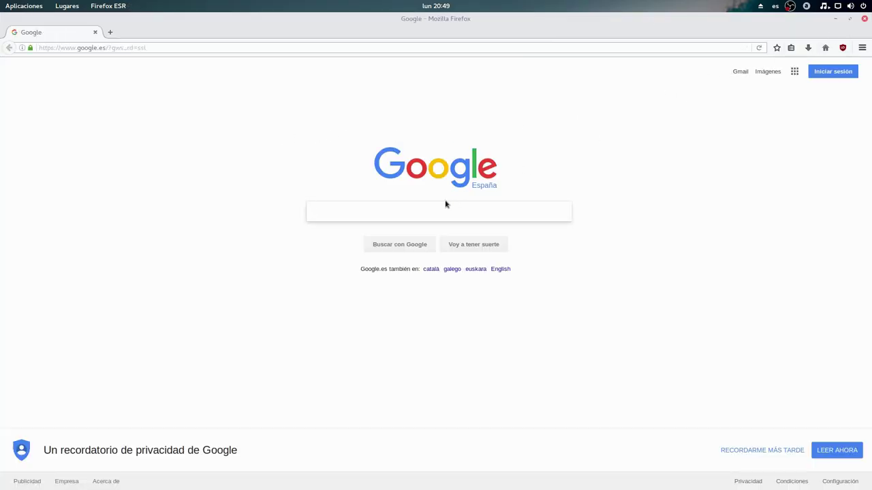
{"action": "left_click", "coordinate": [356, 212]}
{"action": "type", "text": "g"}
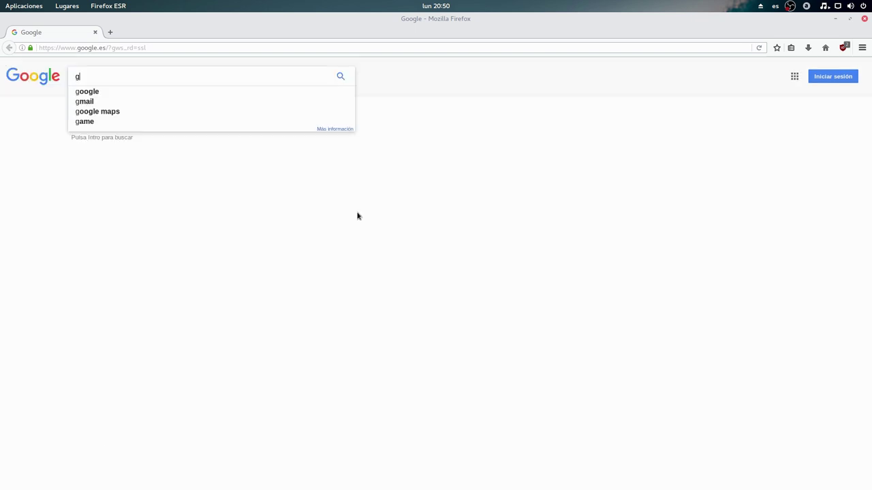
{"action": "type", "text": "nome "}
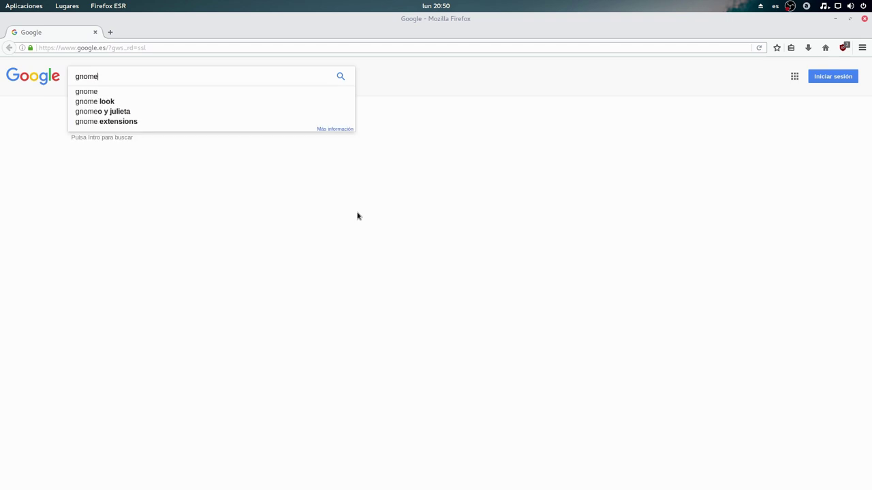
{"action": "type", "text": "shell"}
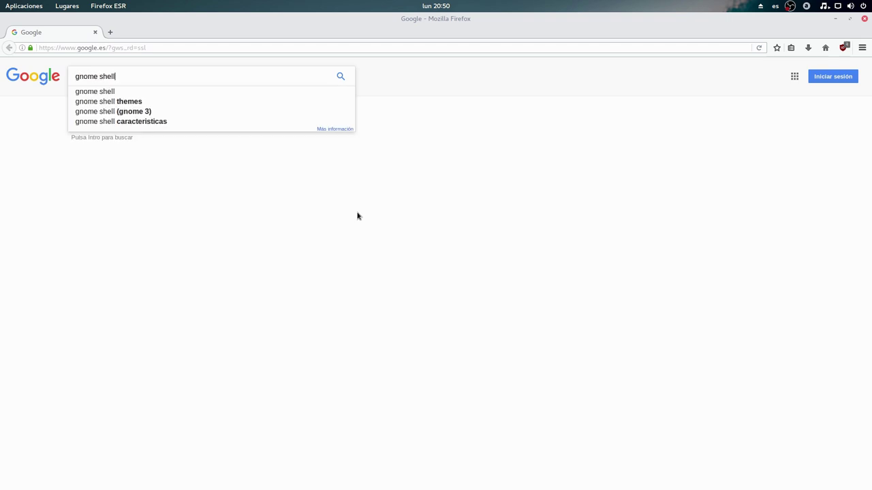
{"action": "type", "text": " ex"}
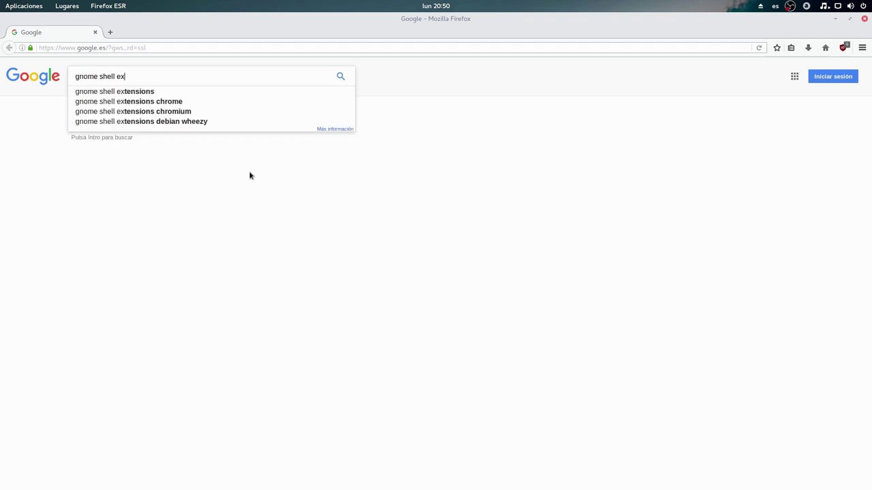
{"action": "left_click", "coordinate": [132, 210]}
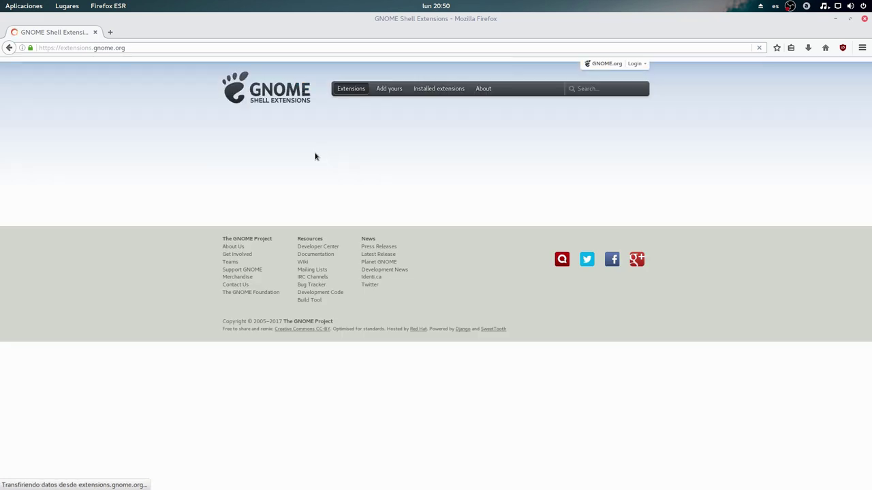
Step: Open the Installed extensions page, reduce the browser from full screen to a smaller window and look through the list
{"action": "left_click", "coordinate": [442, 91]}
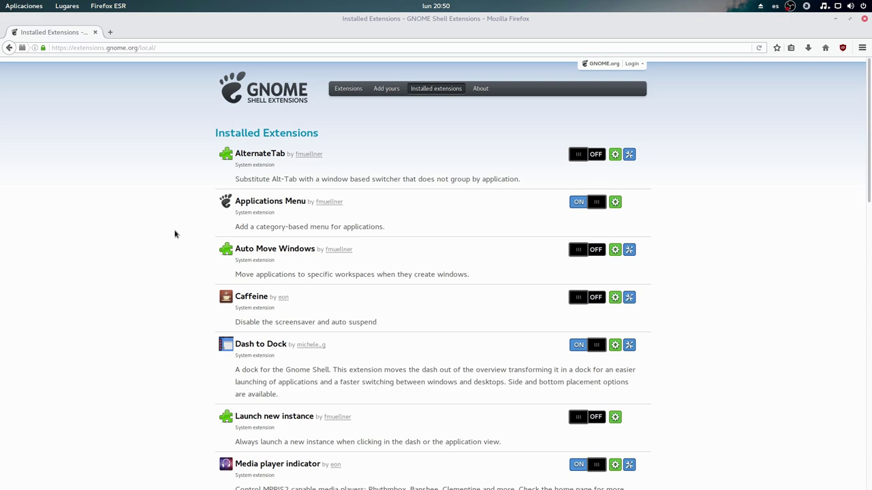
{"action": "left_click", "coordinate": [850, 18]}
{"action": "left_click_drag", "start_coordinate": [469, 61], "coordinate": [461, 43]}
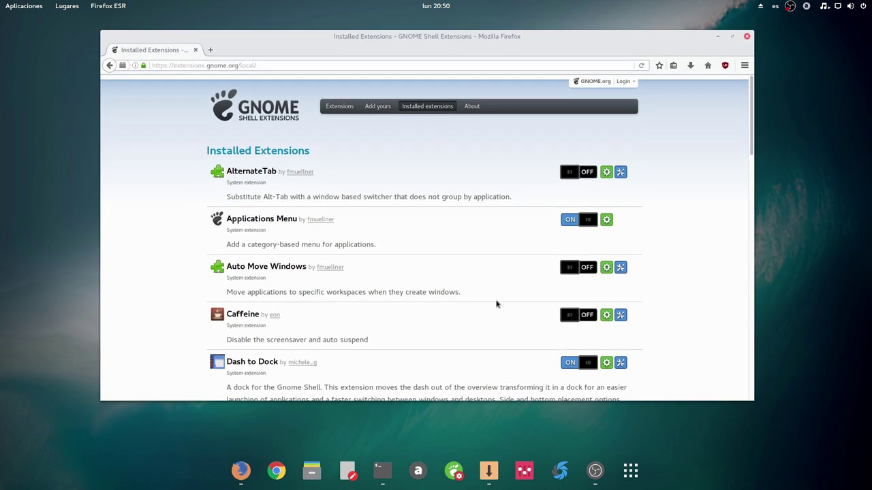
{"action": "scroll", "coordinate": [551, 249], "scroll_direction": "down", "scroll_amount": 5}
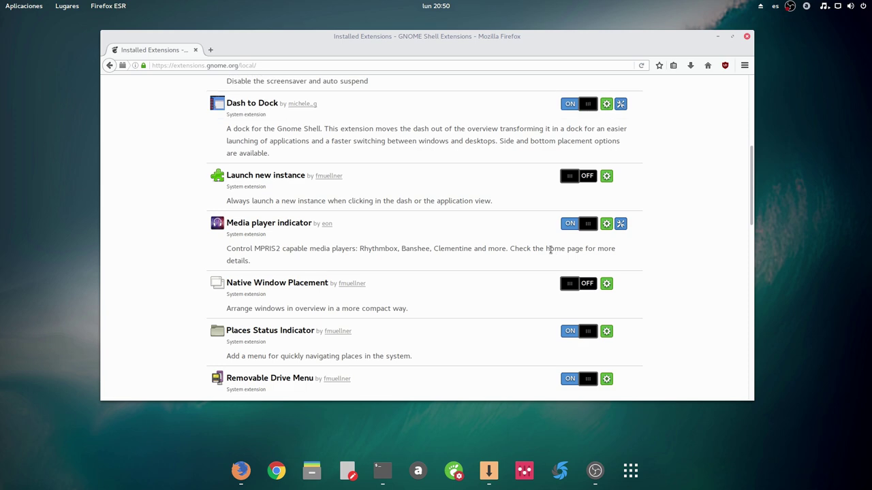
{"action": "scroll", "coordinate": [550, 249], "scroll_direction": "down", "scroll_amount": 5}
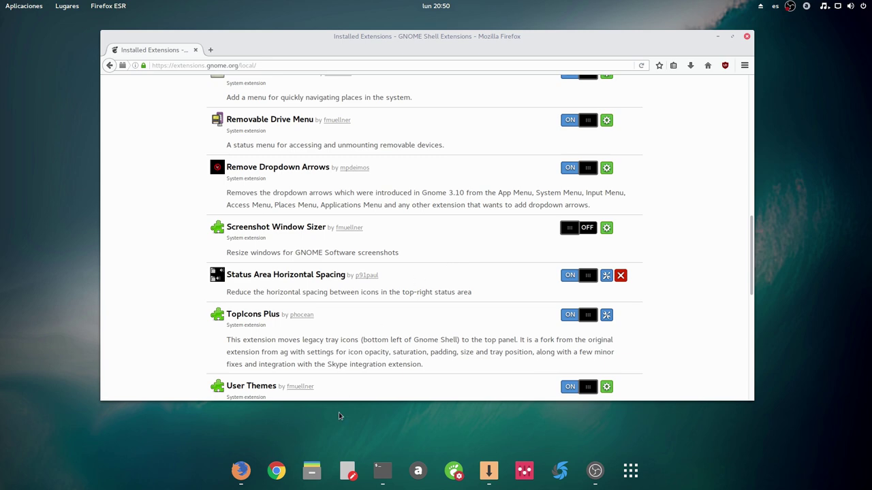
Step: In the file manager, show hidden files and open the .local/share/gnome-shell/extensions folder in the home directory
{"action": "left_click", "coordinate": [311, 471]}
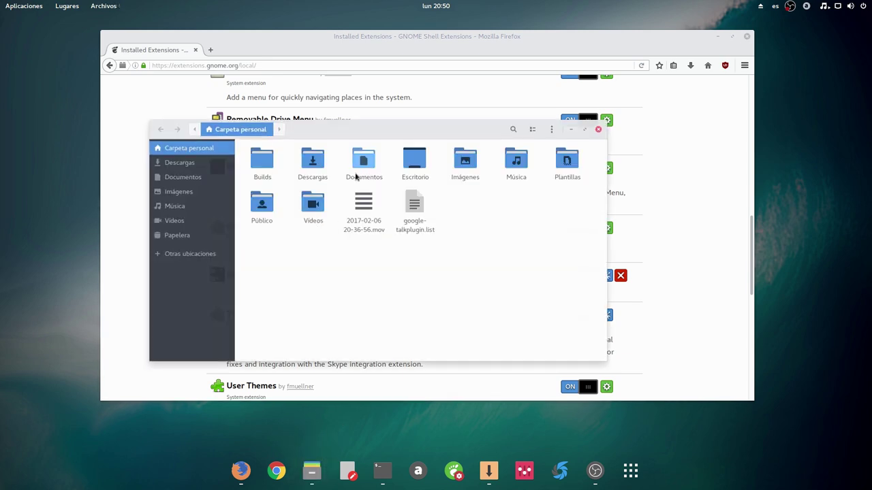
{"action": "left_click", "coordinate": [551, 129]}
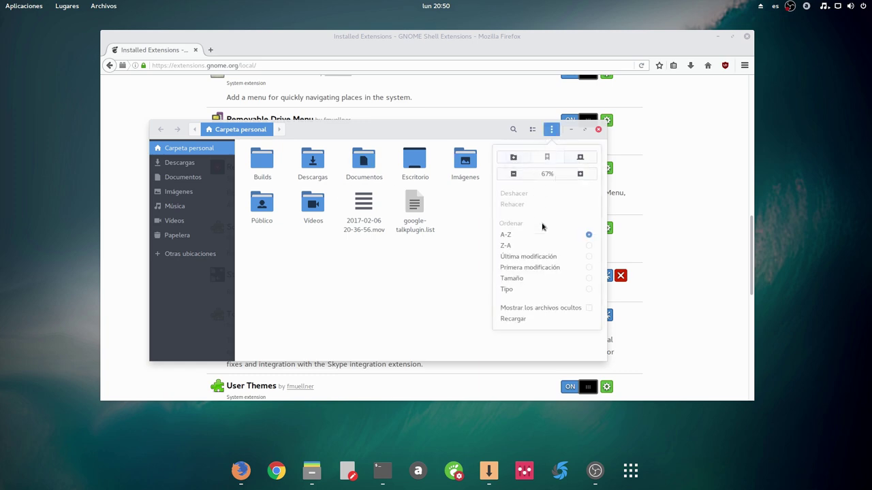
{"action": "left_click", "coordinate": [542, 308]}
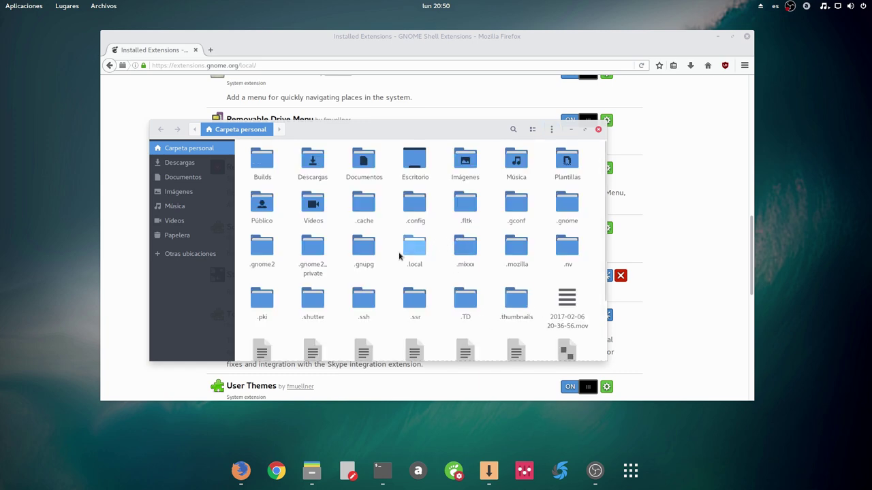
{"action": "double_click", "coordinate": [416, 250]}
{"action": "double_click", "coordinate": [262, 160]}
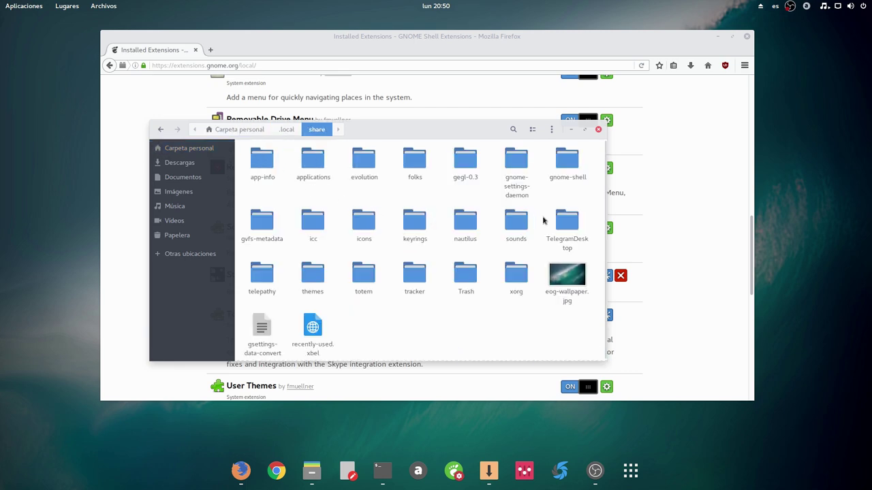
{"action": "double_click", "coordinate": [567, 161]}
{"action": "double_click", "coordinate": [272, 170]}
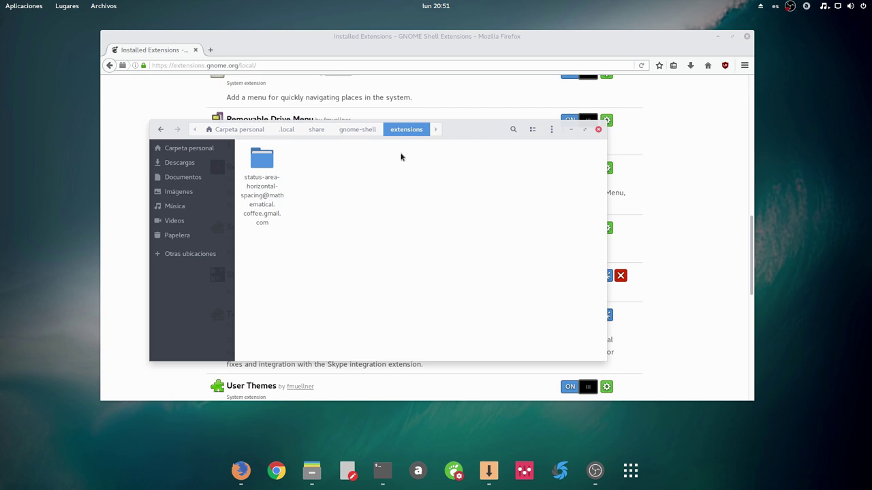
Step: Point out the status-area-horizontal-spacing extension folder by selecting and deselecting it, and minimise the file manager
{"action": "left_click", "coordinate": [266, 168]}
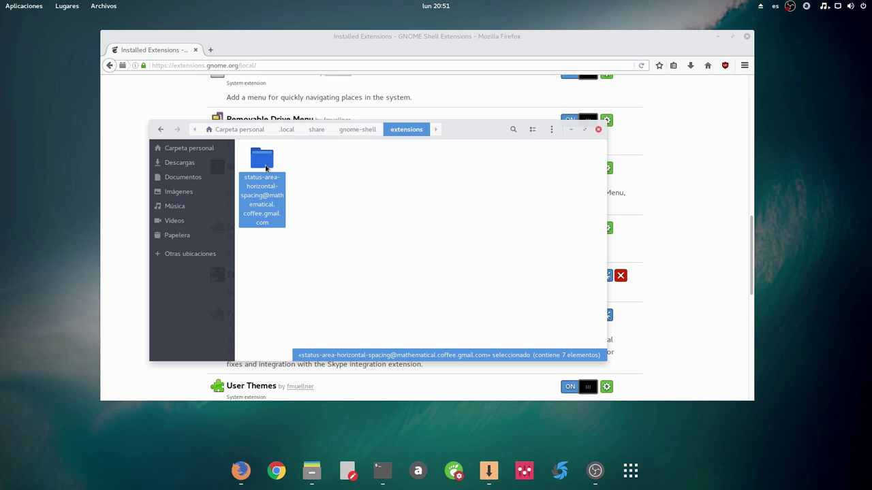
{"action": "left_click", "coordinate": [392, 214]}
{"action": "left_click", "coordinate": [280, 177]}
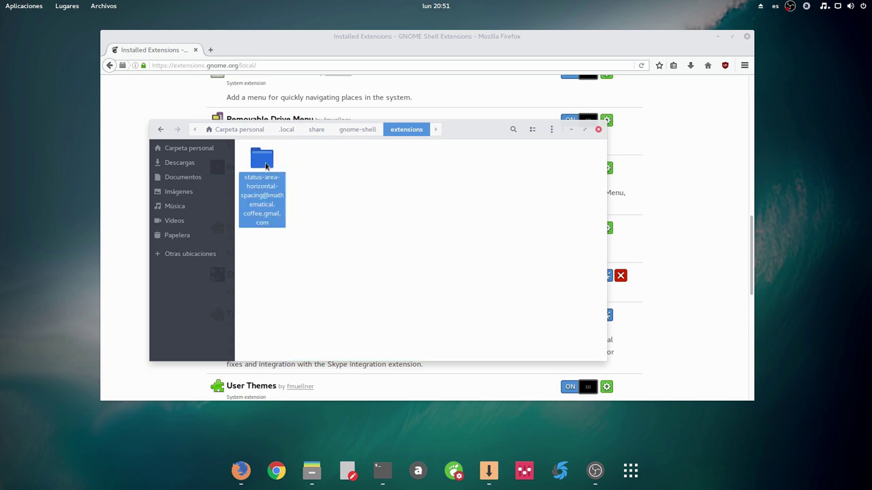
{"action": "left_click", "coordinate": [299, 183]}
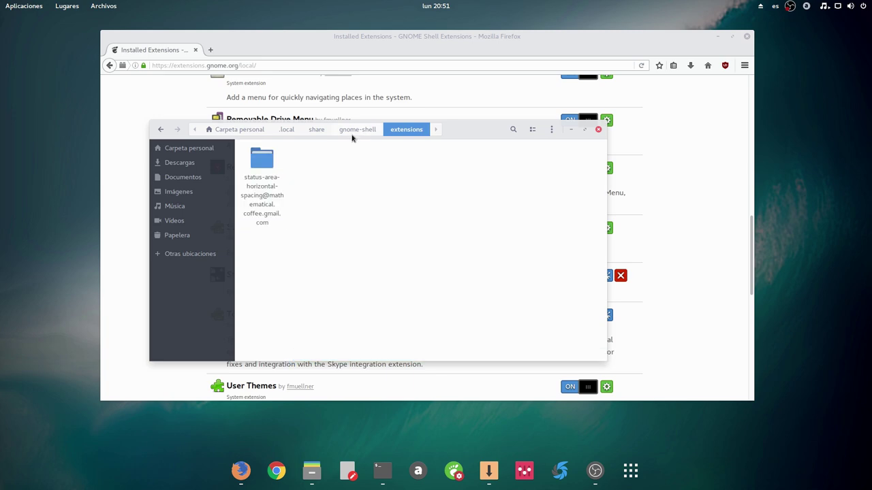
{"action": "left_click", "coordinate": [570, 130]}
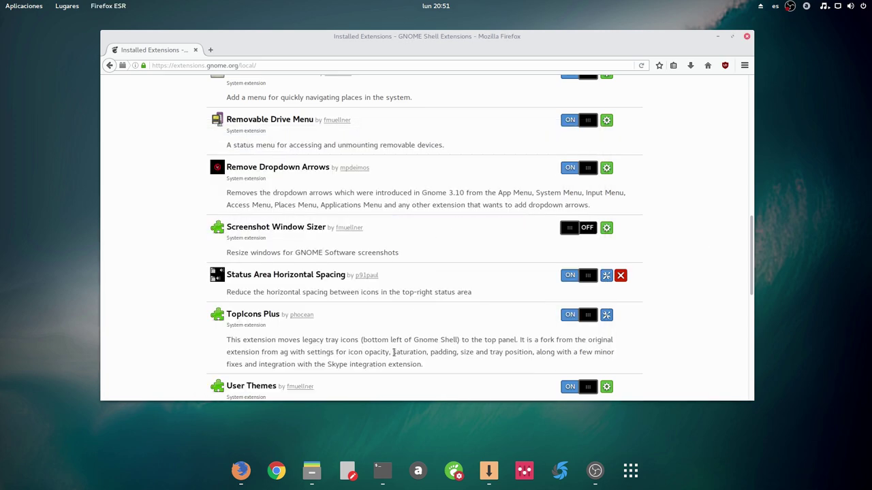
Step: Switch to Synaptic to check the filtered extension packages again, and minimise it to return to Firefox
{"action": "left_click", "coordinate": [489, 471]}
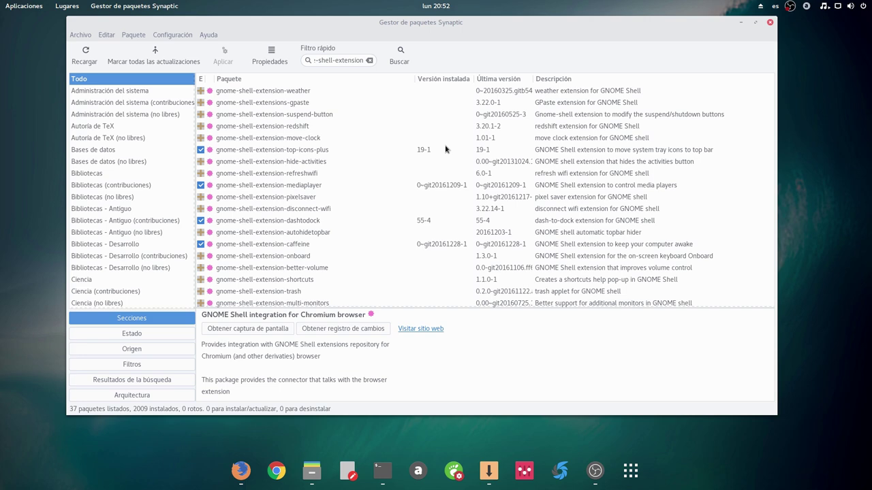
{"action": "left_click", "coordinate": [741, 22]}
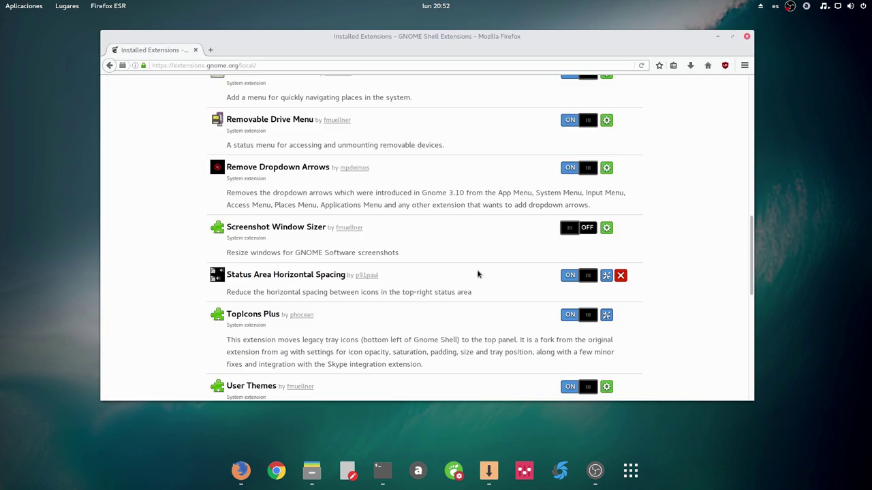
Step: Update the Applications Menu extension from the Installed Extensions page
{"action": "scroll", "coordinate": [477, 279], "scroll_direction": "up", "scroll_amount": 3}
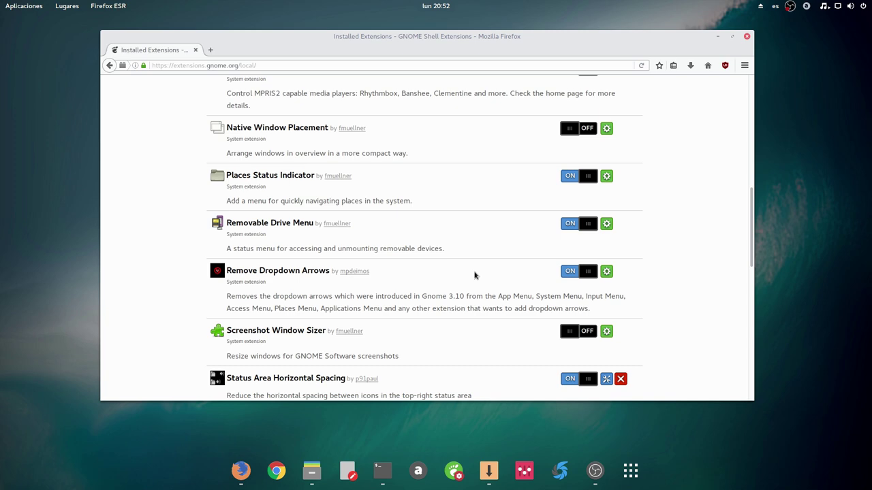
{"action": "scroll", "coordinate": [463, 279], "scroll_direction": "up", "scroll_amount": 6}
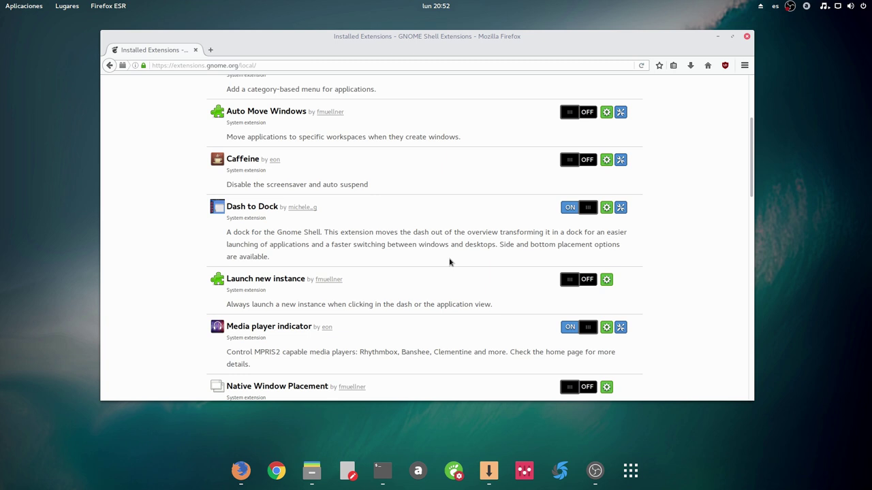
{"action": "scroll", "coordinate": [449, 262], "scroll_direction": "up", "scroll_amount": 4}
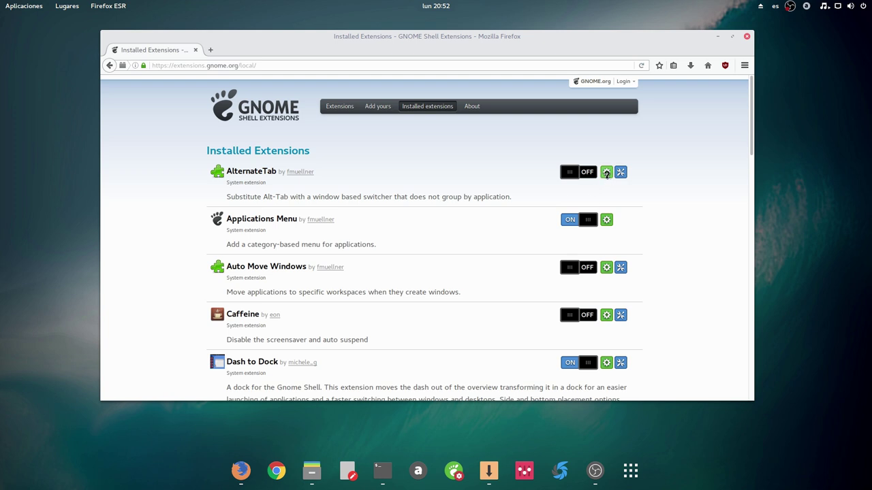
{"action": "left_click", "coordinate": [607, 222]}
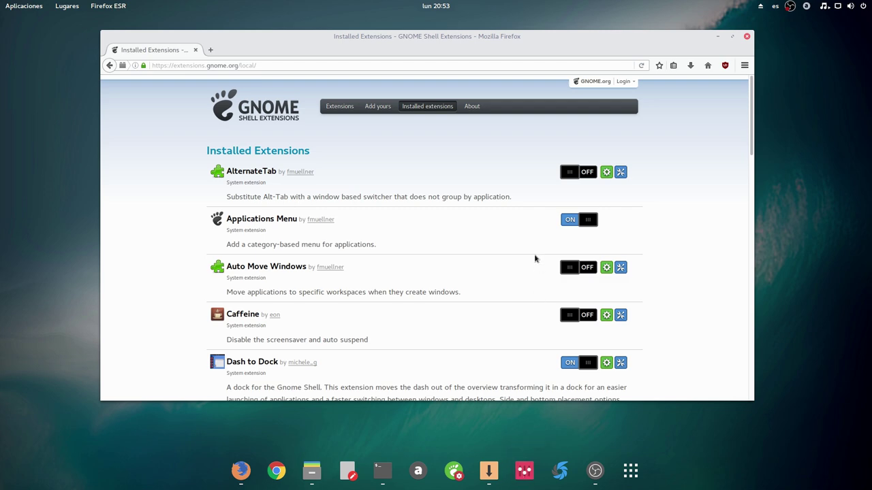
Step: Look through the installed extensions down to Status Area Horizontal Spacing and TopIcons Plus, and minimise the browser
{"action": "scroll", "coordinate": [559, 259], "scroll_direction": "down", "scroll_amount": 4}
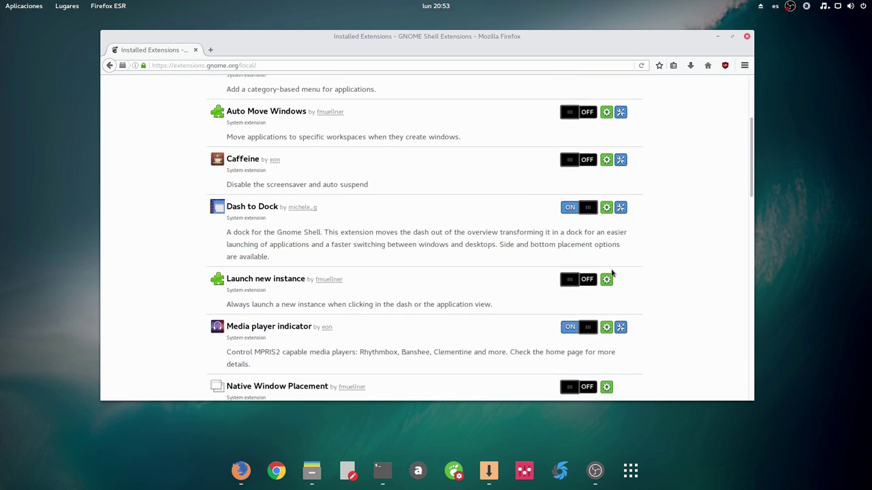
{"action": "scroll", "coordinate": [607, 279], "scroll_direction": "up", "scroll_amount": 3}
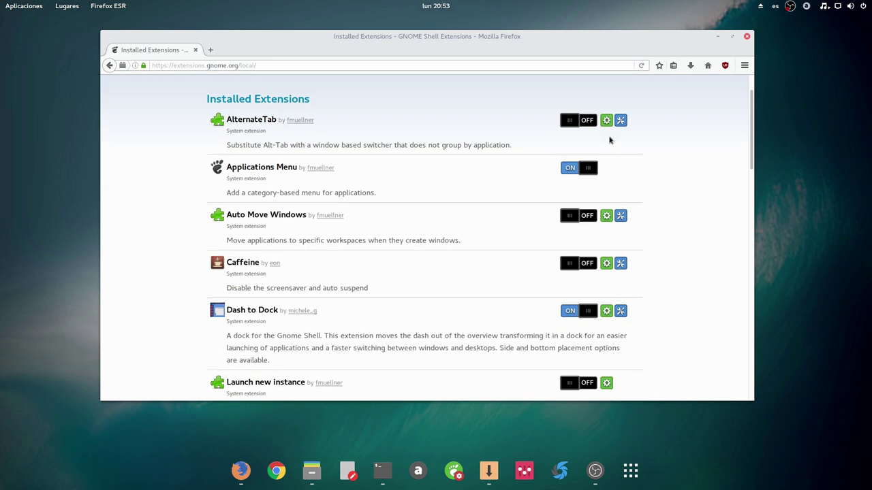
{"action": "scroll", "coordinate": [597, 241], "scroll_direction": "down", "scroll_amount": 3}
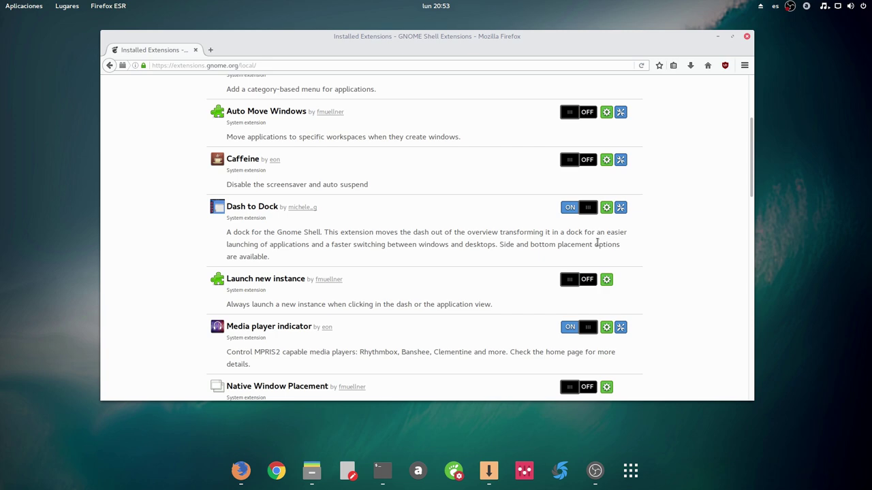
{"action": "scroll", "coordinate": [598, 252], "scroll_direction": "down", "scroll_amount": 1}
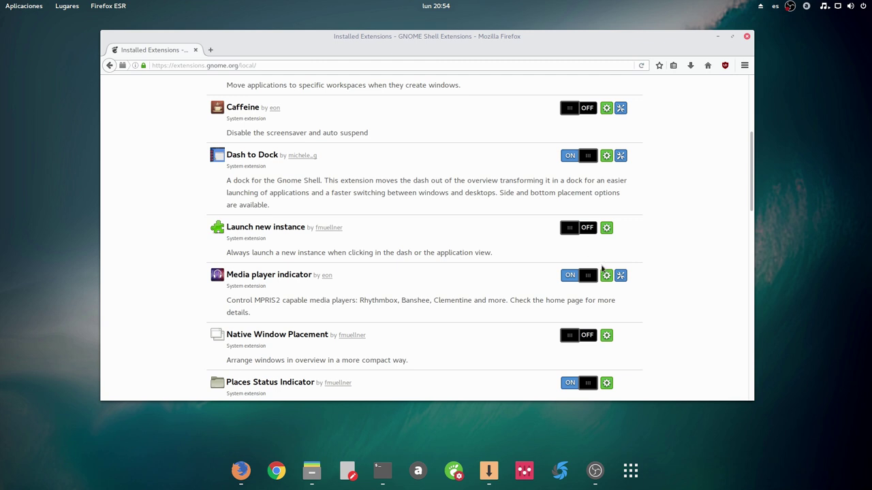
{"action": "scroll", "coordinate": [603, 272], "scroll_direction": "down", "scroll_amount": 7}
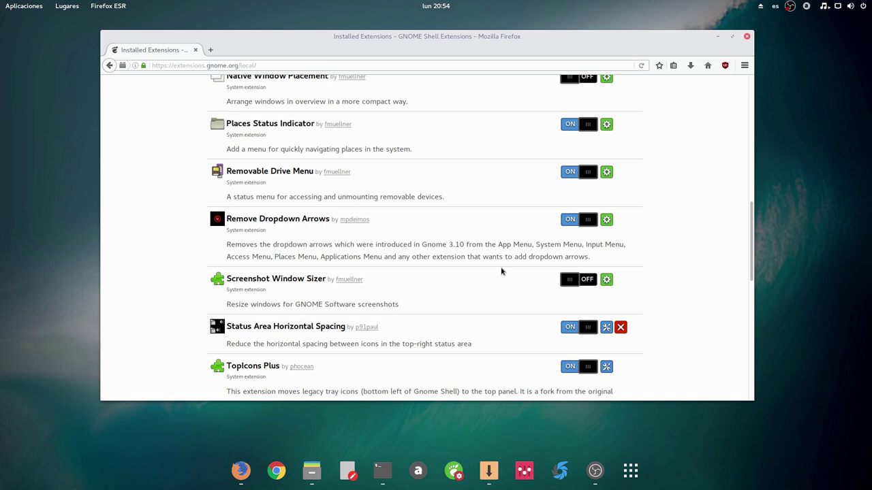
{"action": "scroll", "coordinate": [518, 258], "scroll_direction": "down", "scroll_amount": 1}
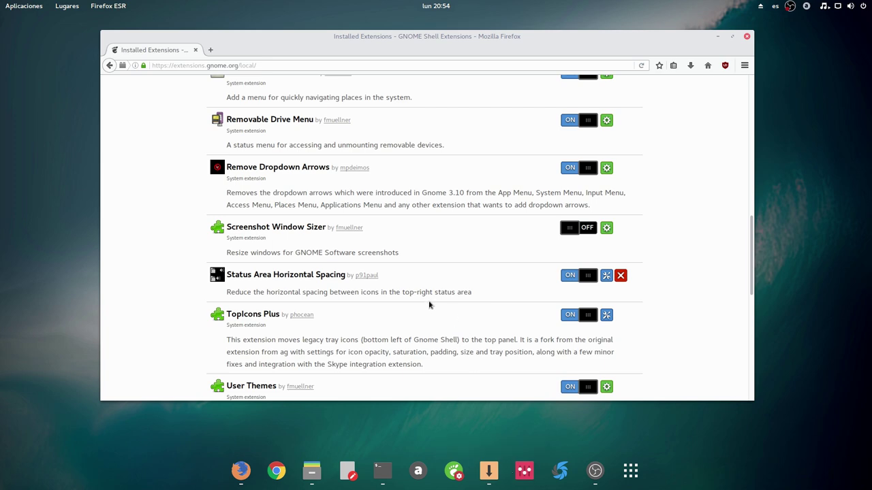
{"action": "left_click", "coordinate": [717, 37]}
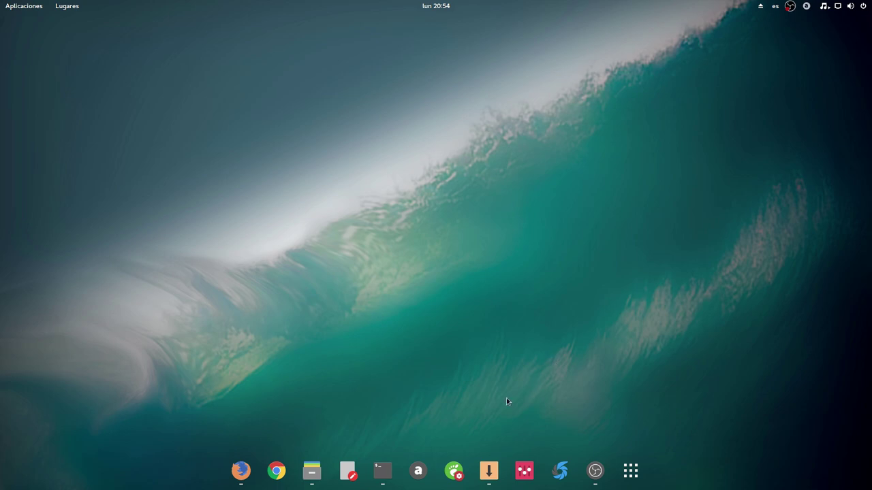
Step: Switch to Synaptic, look through the filtered GNOME Shell extension packages from weather to fcitx-module-kimpanel and back, and minimise it
{"action": "left_click", "coordinate": [488, 471]}
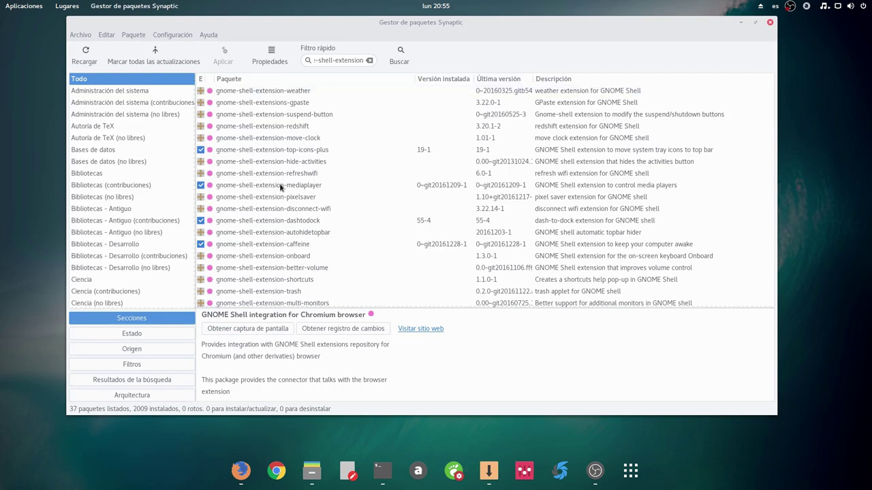
{"action": "scroll", "coordinate": [325, 178], "scroll_direction": "down", "scroll_amount": 6}
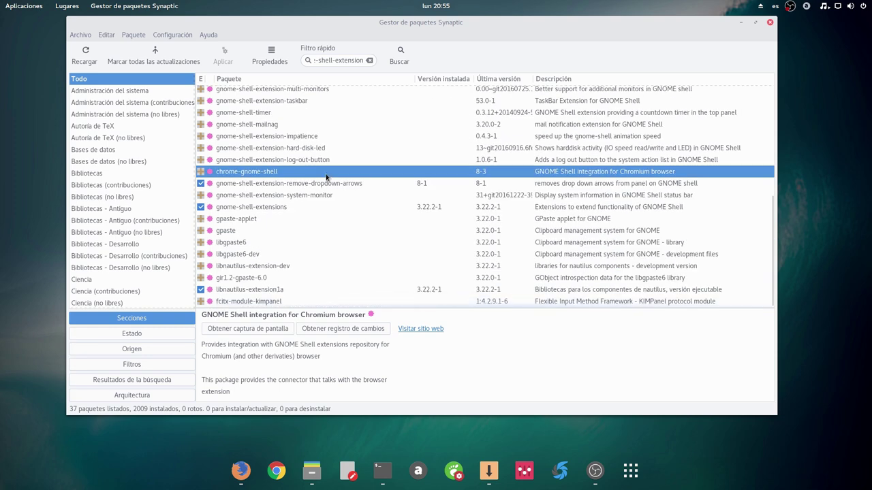
{"action": "scroll", "coordinate": [326, 179], "scroll_direction": "up", "scroll_amount": 6}
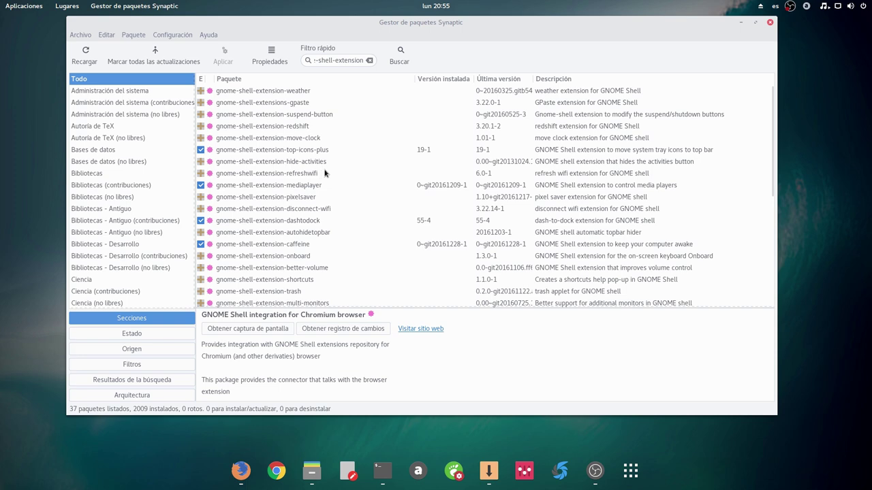
{"action": "scroll", "coordinate": [320, 181], "scroll_direction": "down", "scroll_amount": 6}
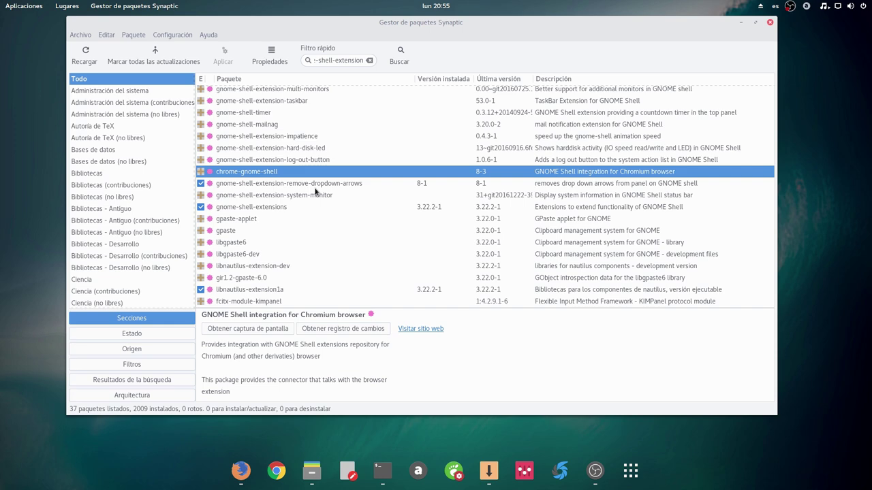
{"action": "scroll", "coordinate": [314, 191], "scroll_direction": "up", "scroll_amount": 6}
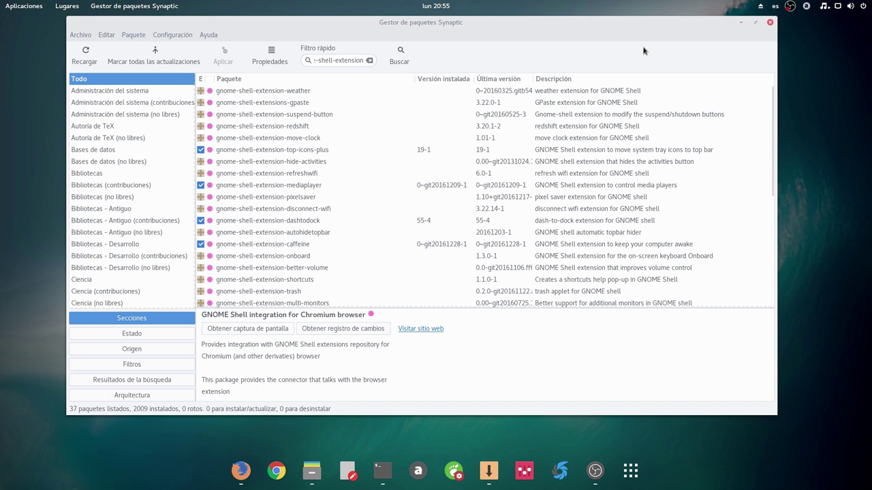
{"action": "left_click", "coordinate": [740, 24]}
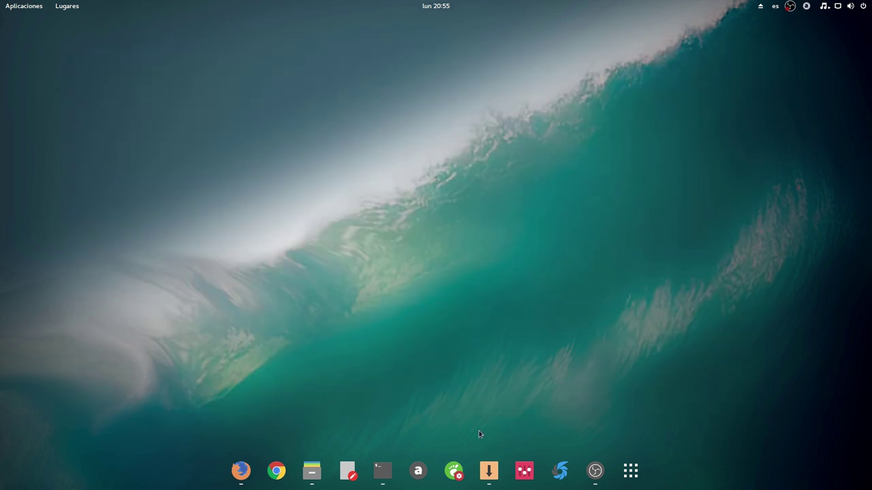
Step: Open the Extensions page of the GNOME tweak tool, and move and enlarge its window to show more extensions
{"action": "left_click", "coordinate": [523, 471]}
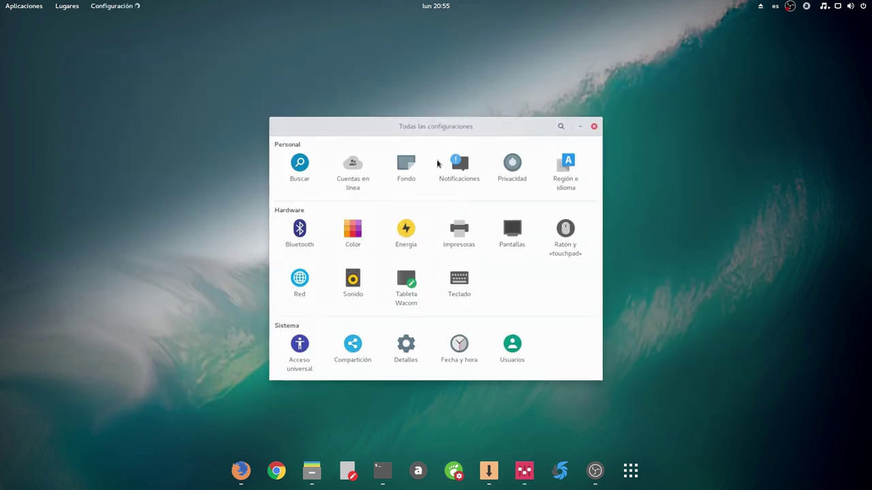
{"action": "left_click", "coordinate": [595, 124]}
{"action": "left_click", "coordinate": [455, 472]}
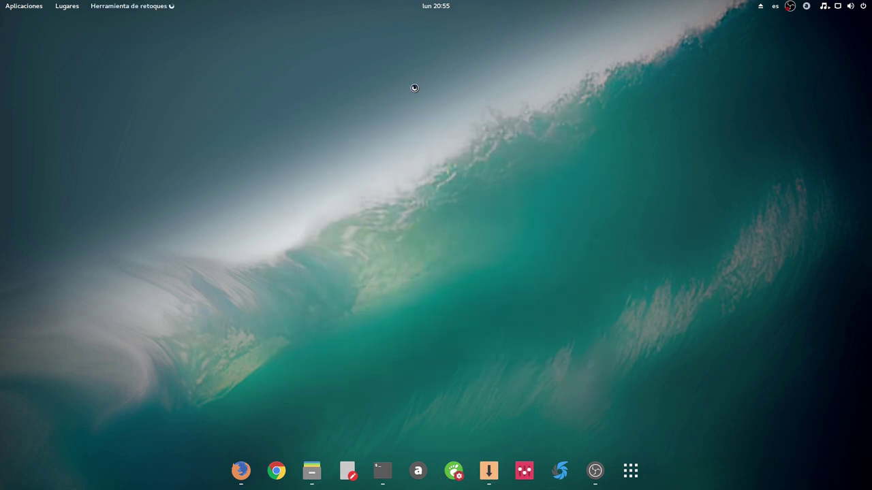
{"action": "left_click", "coordinate": [252, 239]}
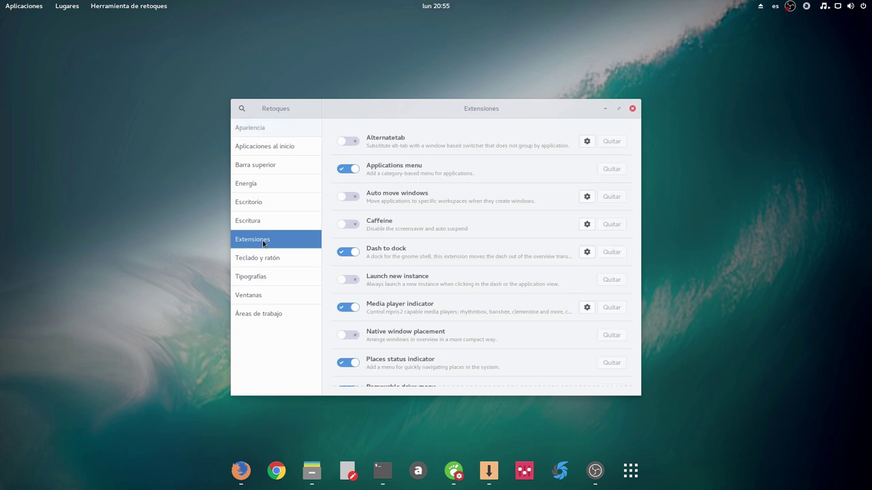
{"action": "left_click_drag", "start_coordinate": [443, 107], "coordinate": [410, 50]}
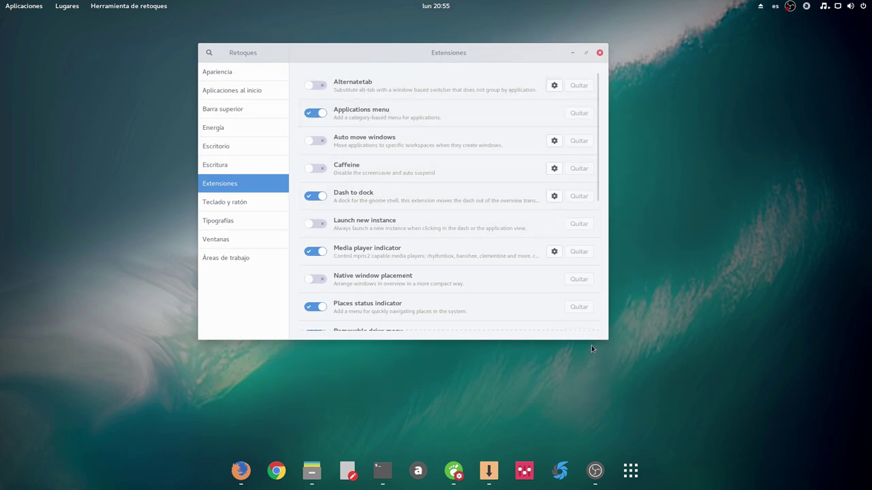
{"action": "left_click_drag", "start_coordinate": [604, 338], "coordinate": [610, 412]}
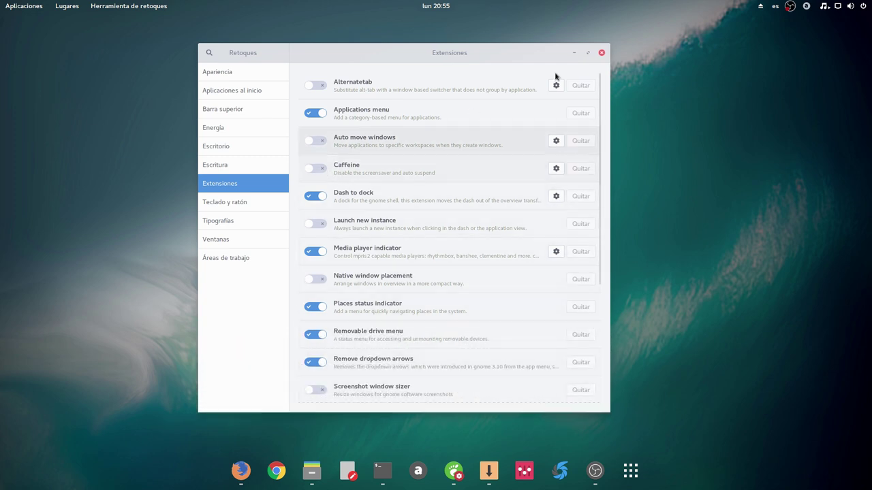
Step: Enable the Caffeine extension, look through the remaining extensions down to Windownavigator, and close the tweak tool
{"action": "left_click", "coordinate": [318, 170]}
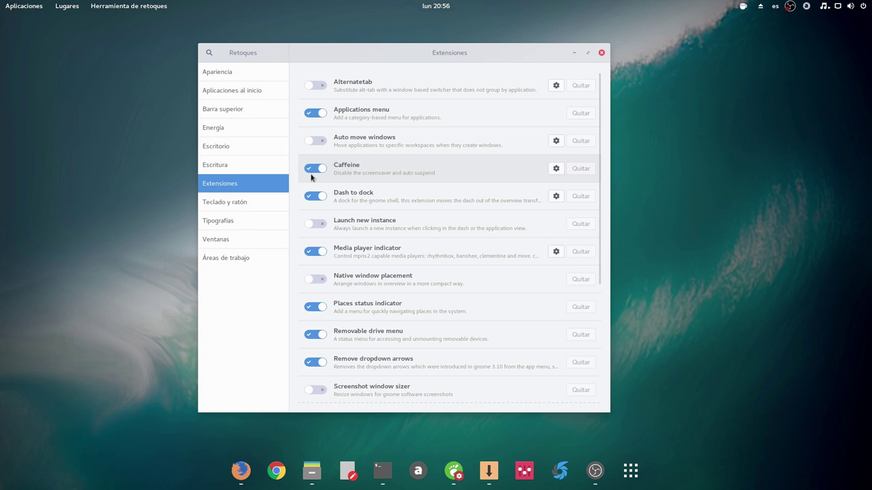
{"action": "scroll", "coordinate": [407, 286], "scroll_direction": "down", "scroll_amount": 1}
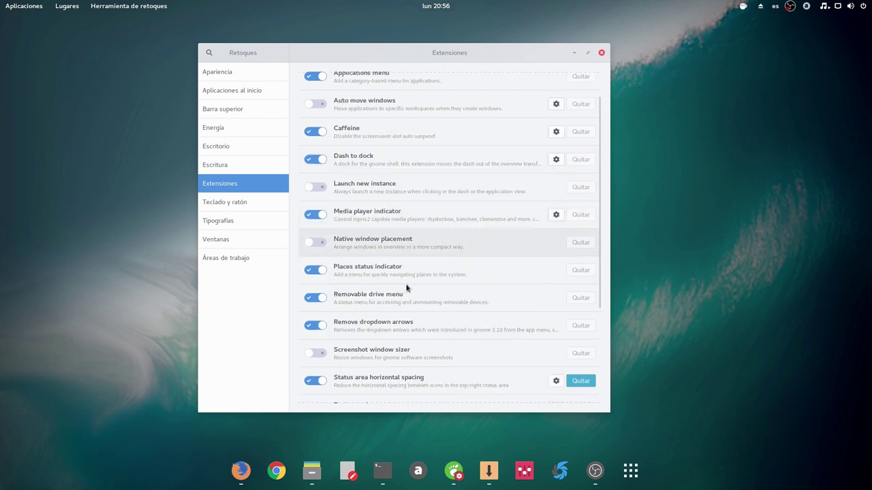
{"action": "scroll", "coordinate": [406, 288], "scroll_direction": "down", "scroll_amount": 4}
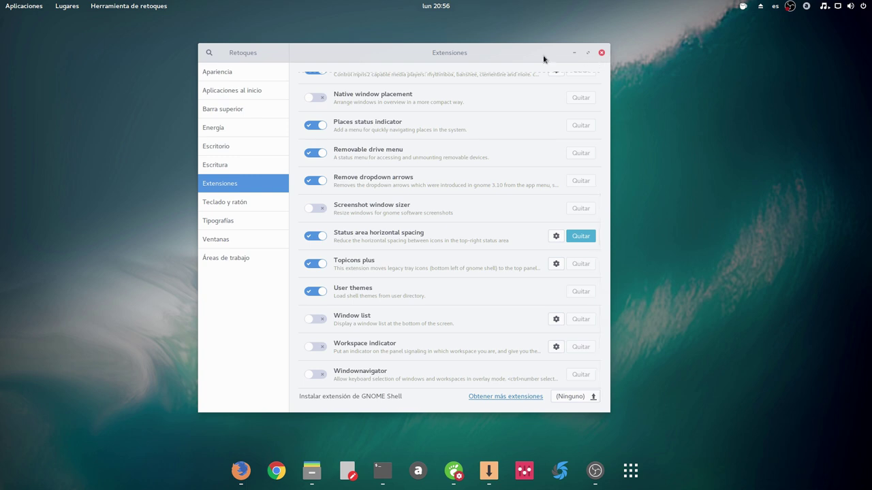
{"action": "left_click_drag", "start_coordinate": [461, 52], "coordinate": [508, 51]}
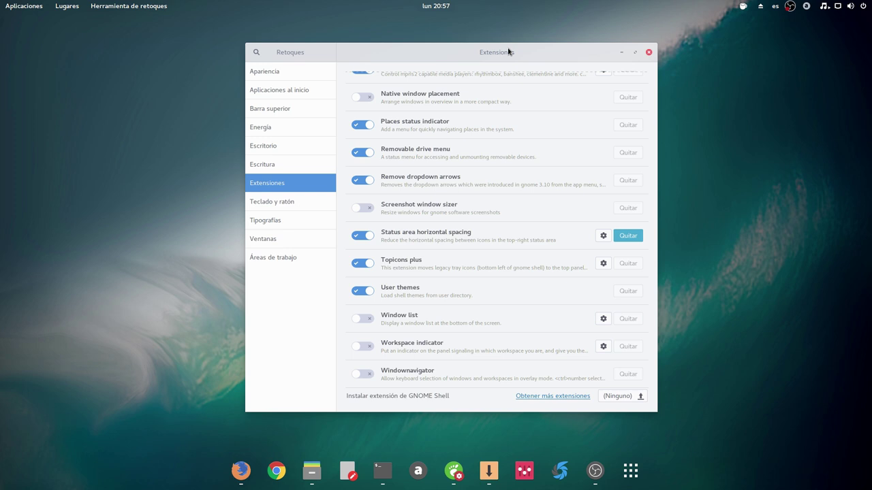
{"action": "left_click", "coordinate": [648, 52]}
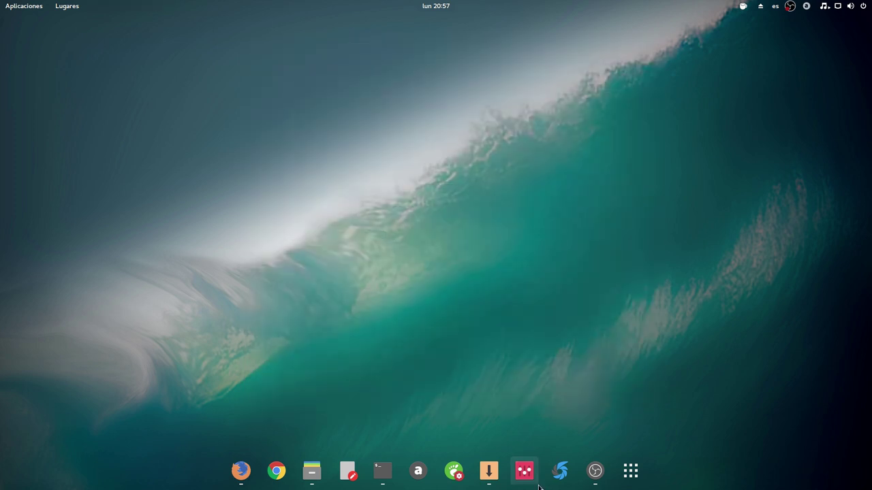
Step: Bring Synaptic back up to show the filtered extension packages once more, and close it
{"action": "left_click", "coordinate": [489, 470]}
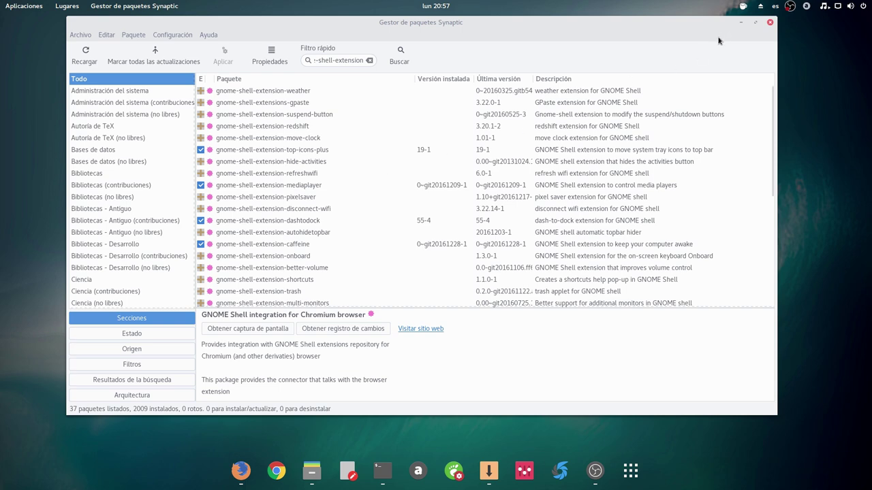
{"action": "left_click_drag", "start_coordinate": [438, 26], "coordinate": [451, 30]}
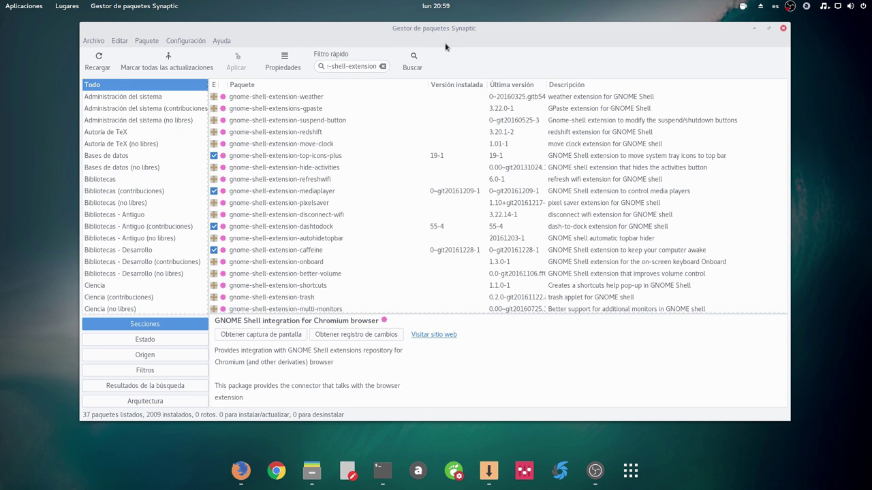
{"action": "left_click", "coordinate": [783, 28]}
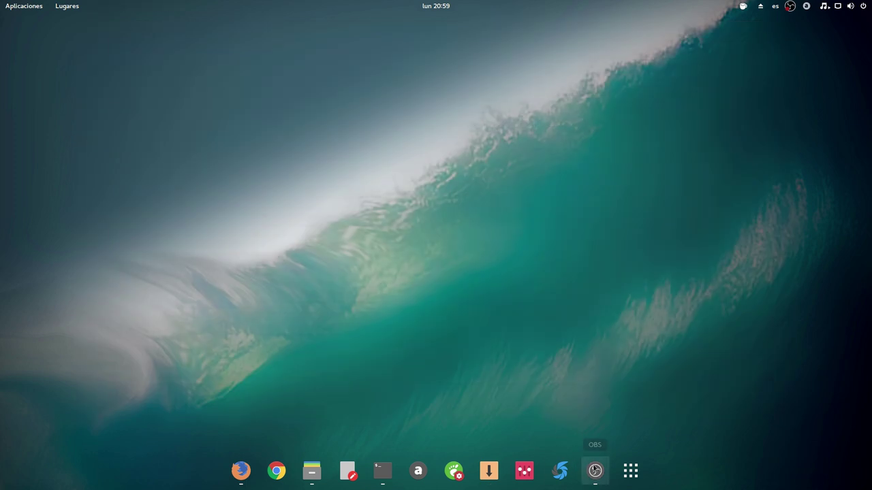
Step: Switch to OBS to show its audio mixer, and display and close the Audacious playlist window
{"action": "left_click", "coordinate": [595, 470]}
{"action": "left_click_drag", "start_coordinate": [425, 28], "coordinate": [361, 23]}
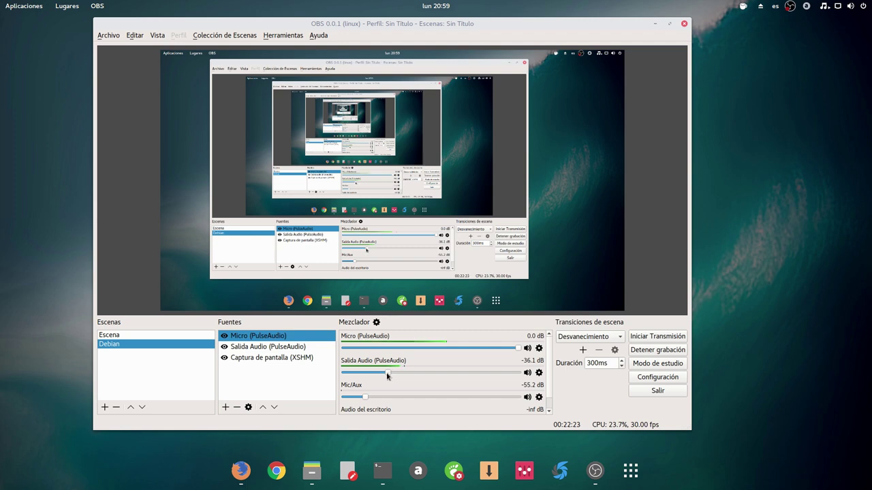
{"action": "left_click", "coordinate": [824, 7]}
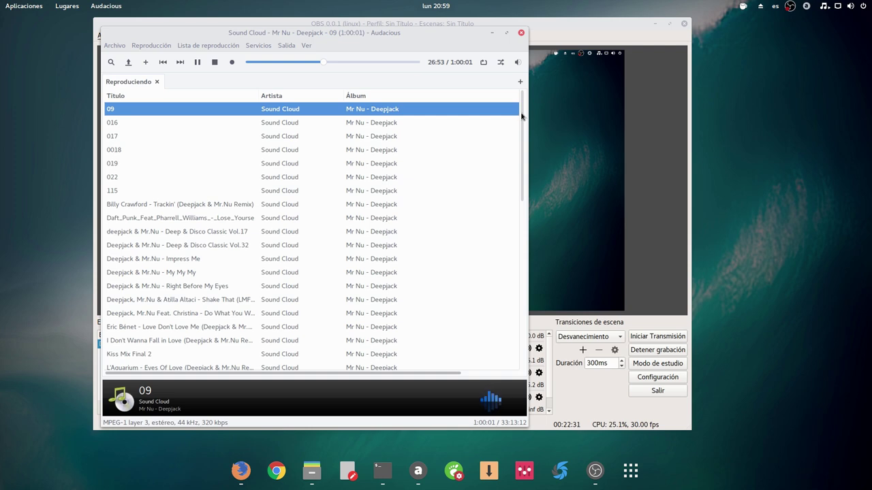
{"action": "left_click", "coordinate": [521, 33]}
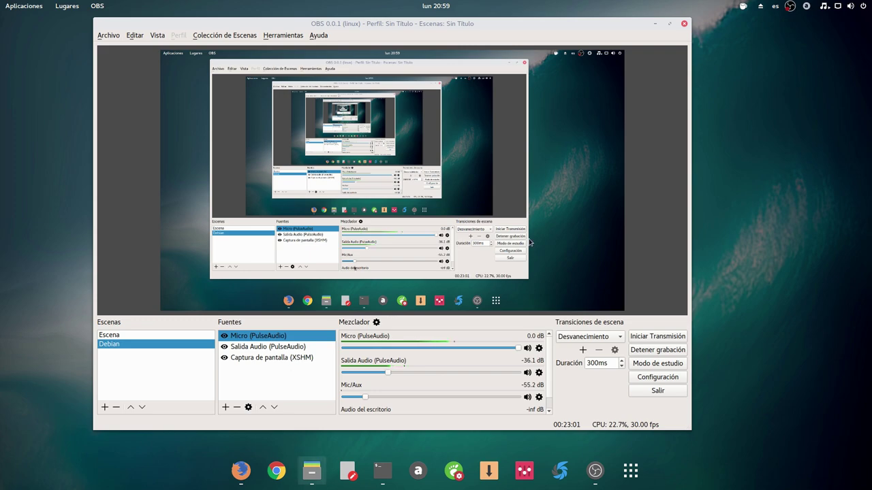
Step: Check the running processes and system load with htop in the terminal, minimise it, and shift the OBS window slightly
{"action": "left_click", "coordinate": [383, 471]}
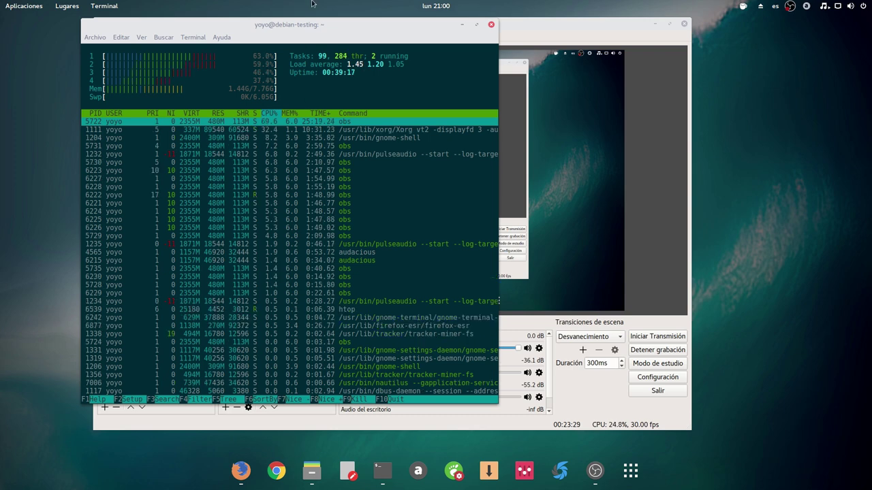
{"action": "left_click", "coordinate": [462, 25]}
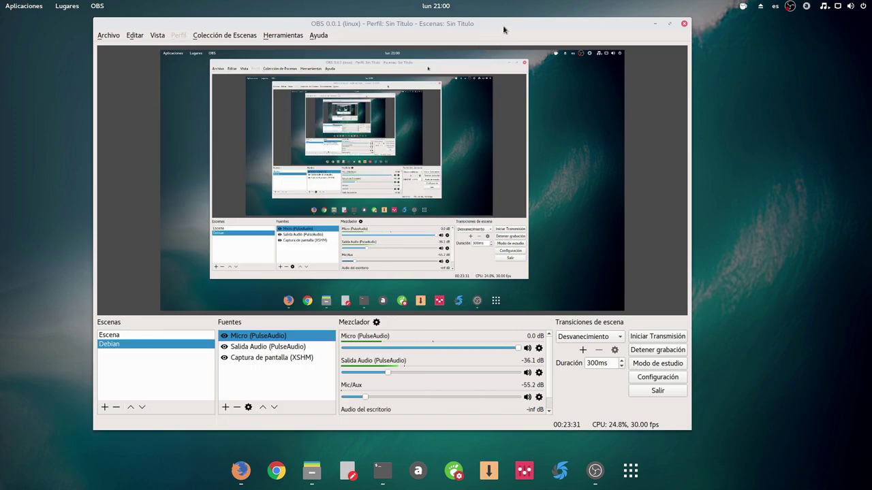
{"action": "left_click_drag", "start_coordinate": [505, 27], "coordinate": [489, 27]}
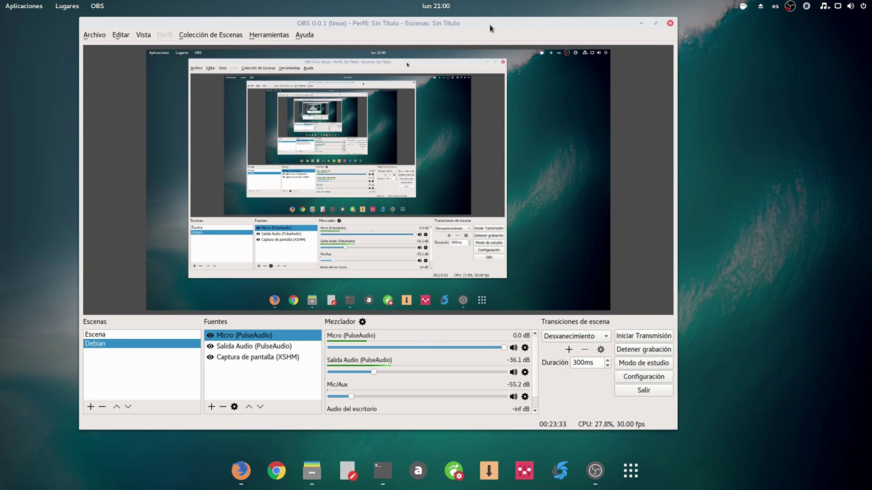